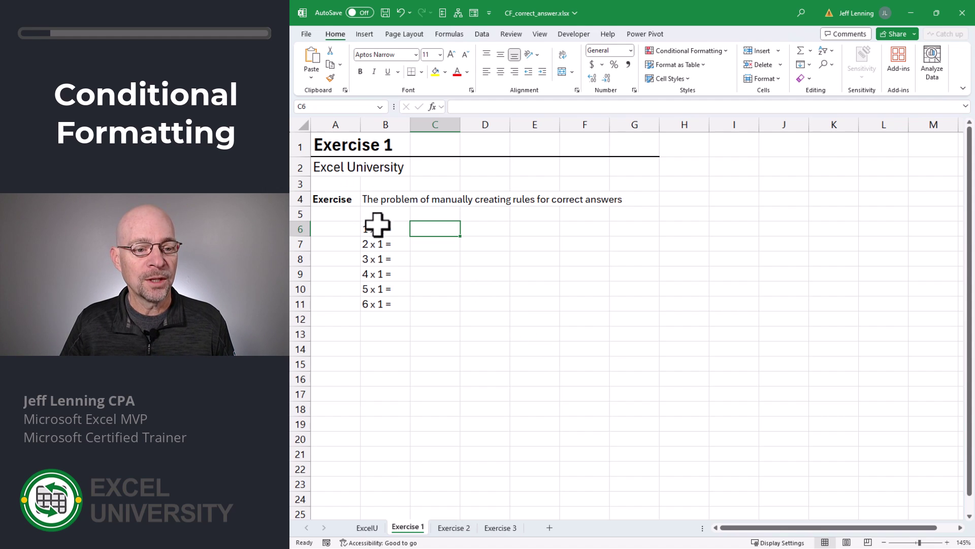
- Give C6 an Equal To 1 highlight rule with Green Fill and Dark Green Text
{"action": "left_click_drag", "start_coordinate": [378, 229], "coordinate": [382, 302]}
{"action": "left_click", "coordinate": [421, 229]}
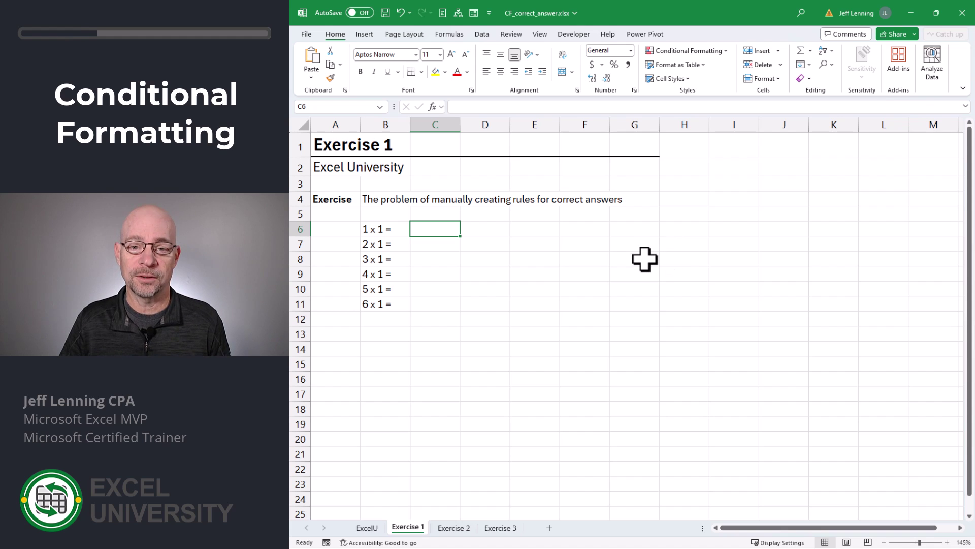
{"action": "left_click", "coordinate": [687, 51]}
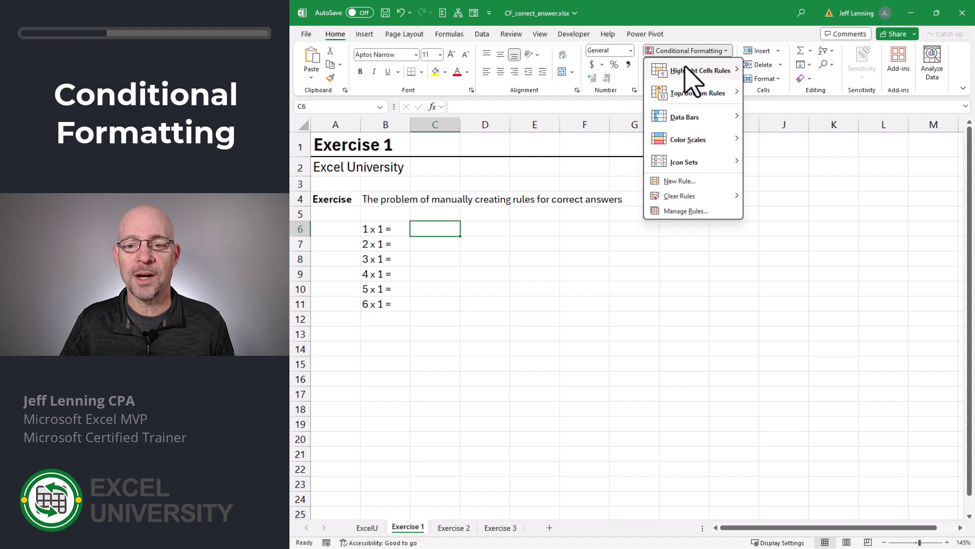
{"action": "mouse_move", "coordinate": [689, 71]}
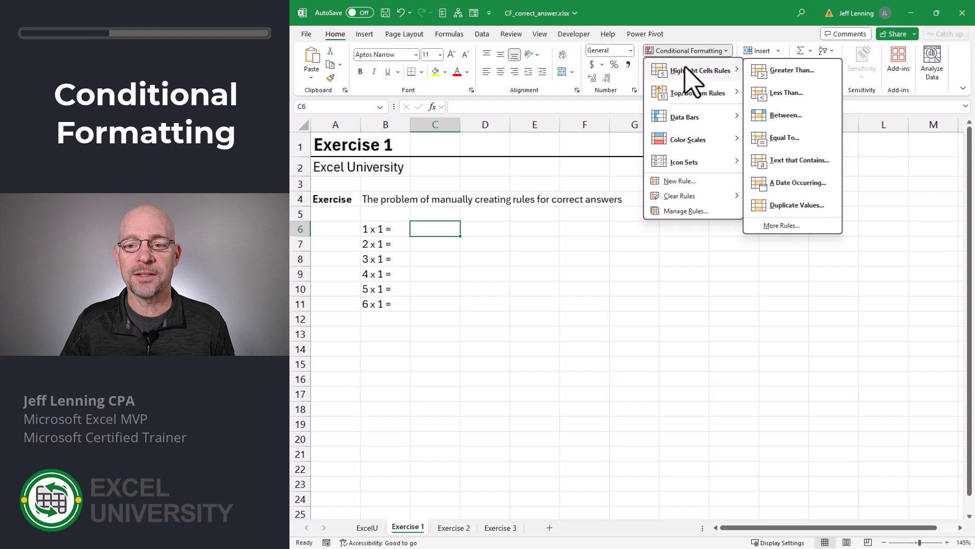
{"action": "left_click", "coordinate": [776, 137]}
{"action": "type", "text": "1"}
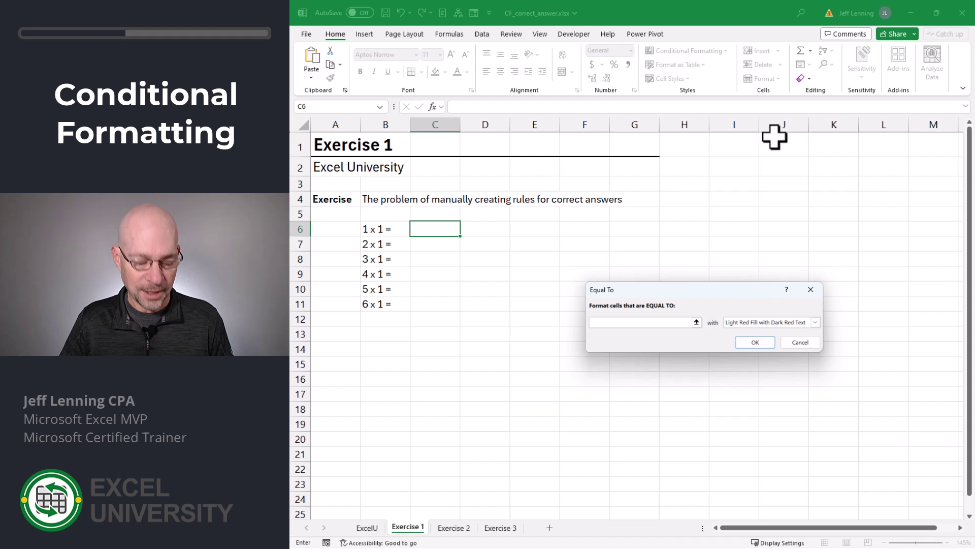
{"action": "left_click", "coordinate": [753, 322]}
{"action": "left_click", "coordinate": [752, 347]}
{"action": "left_click", "coordinate": [753, 344]}
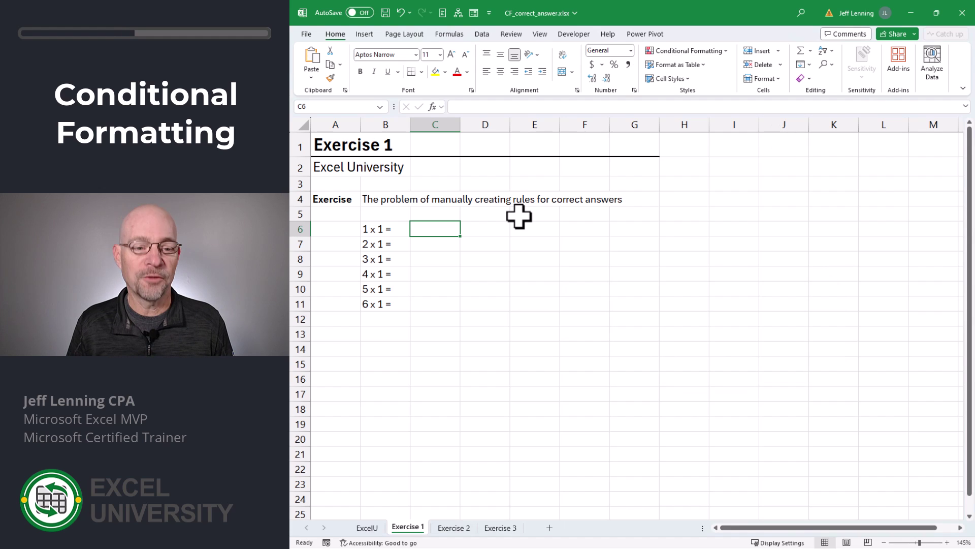
- Test C6 with answers 1 and 2, leaving the correct answer 1 in place
{"action": "type", "text": "1"}
{"action": "key", "text": "Return"}
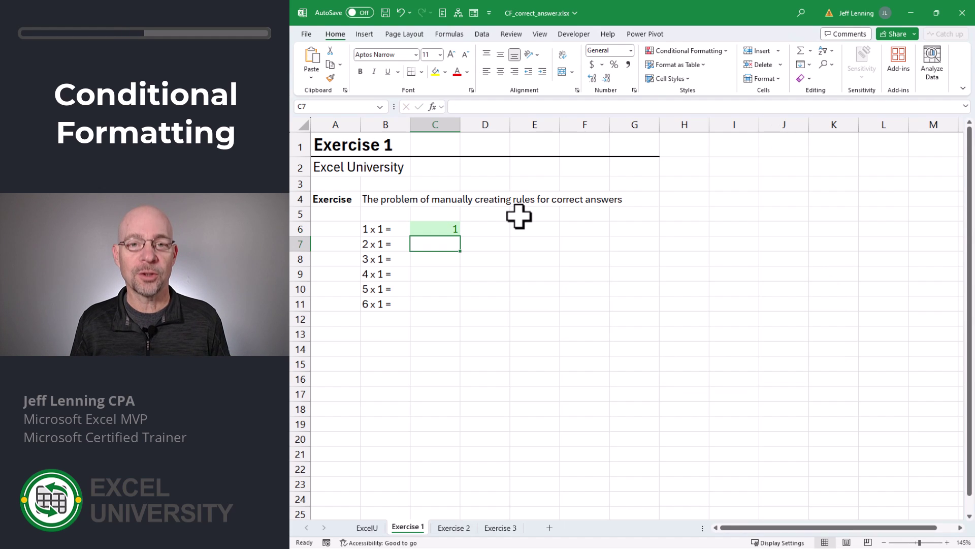
{"action": "key", "text": "ctrl+z"}
{"action": "key", "text": "Return"}
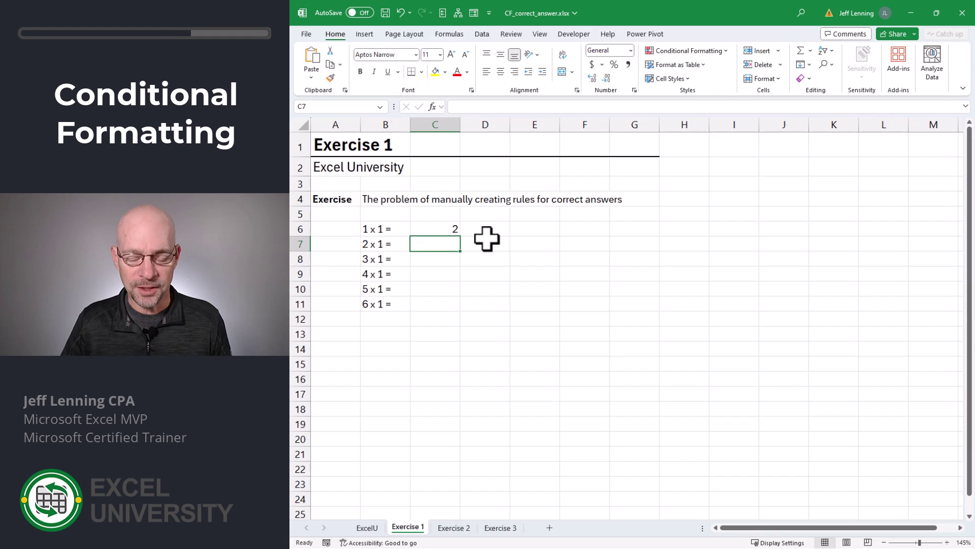
{"action": "key", "text": "Up"}
{"action": "key", "text": "Return"}
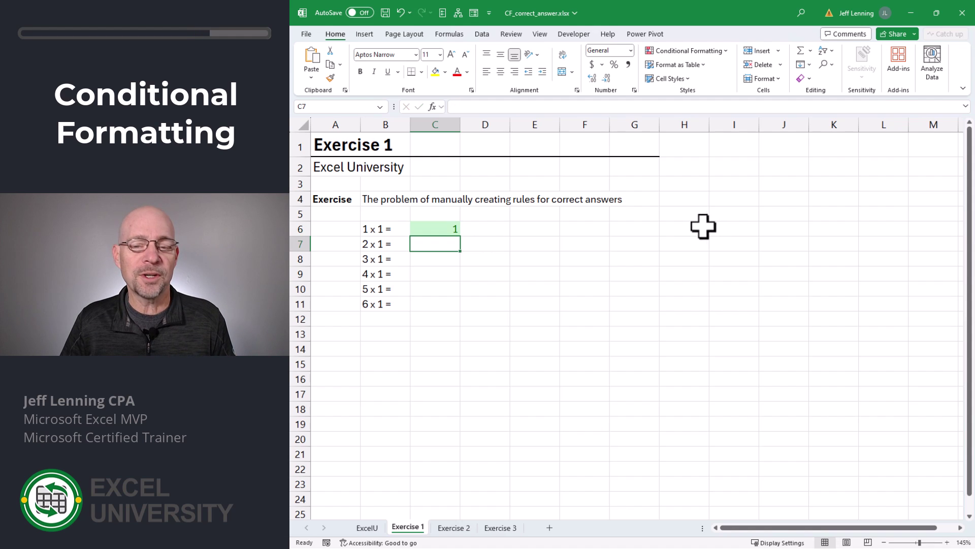
- Add Equal To green-fill rules for answers 2 and 3 in C7 and C8, then return to Exercise 1
{"action": "left_click", "coordinate": [703, 51]}
{"action": "mouse_move", "coordinate": [707, 81]}
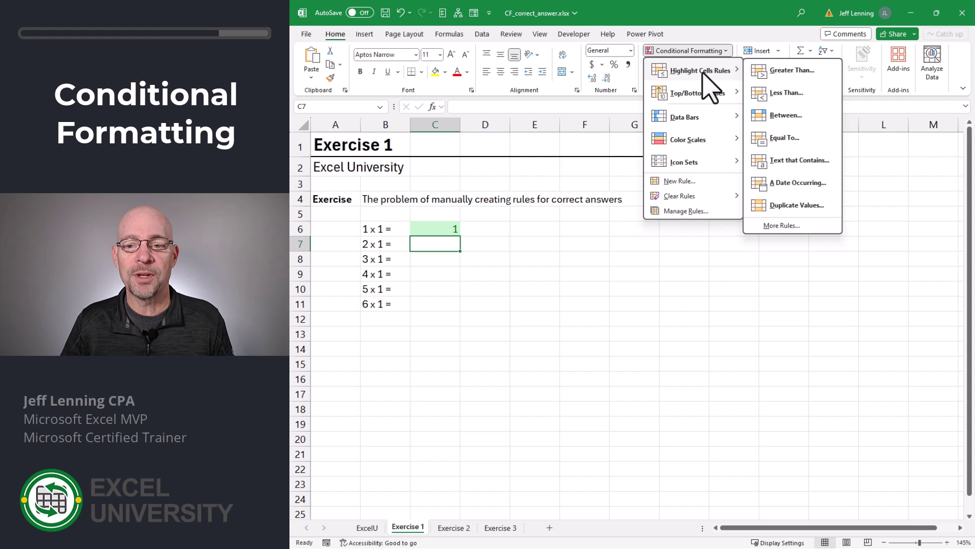
{"action": "left_click", "coordinate": [772, 150]}
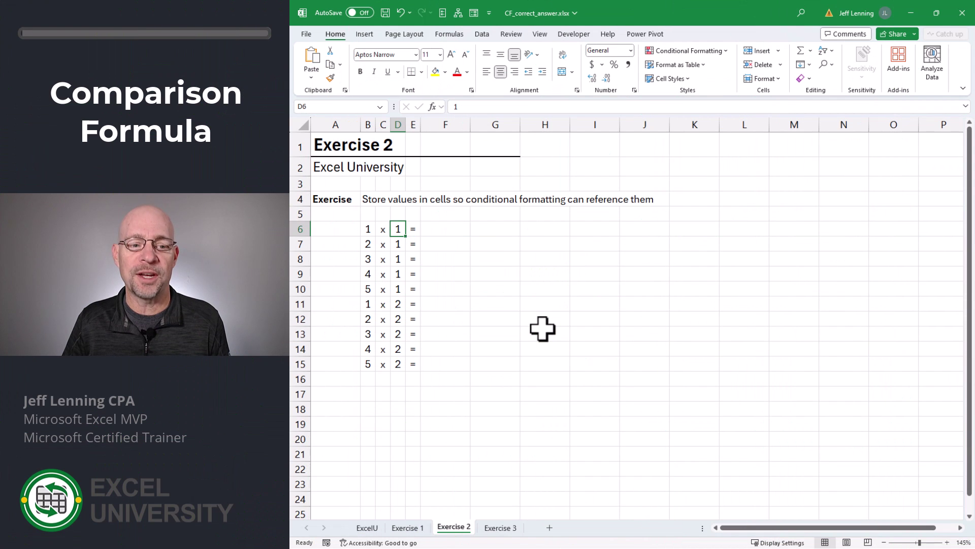
{"action": "left_click", "coordinate": [407, 527]}
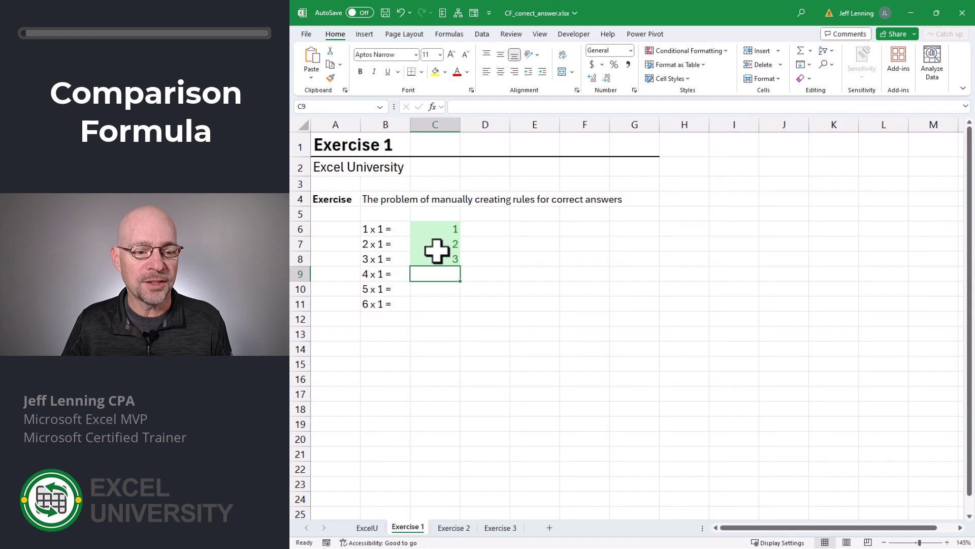
- On Exercise 2, inspect the stored factors in B6:D9, ending on answer cell F6
{"action": "left_click", "coordinate": [383, 227]}
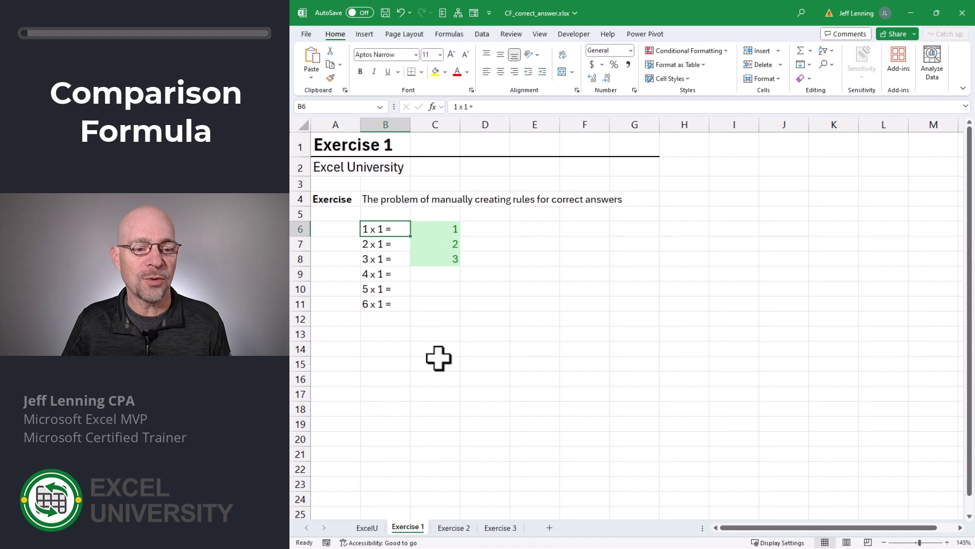
{"action": "left_click", "coordinate": [454, 528]}
{"action": "left_click", "coordinate": [368, 229]}
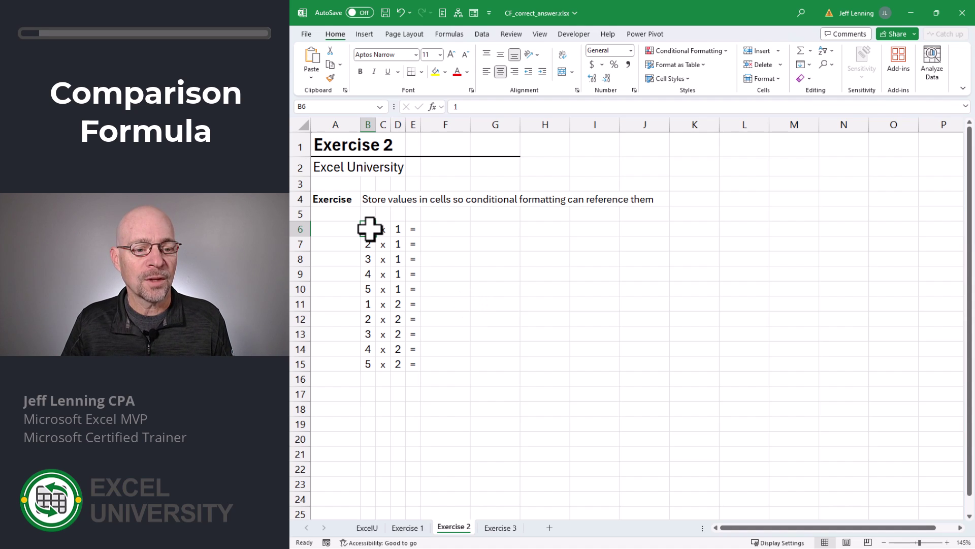
{"action": "left_click", "coordinate": [398, 229]}
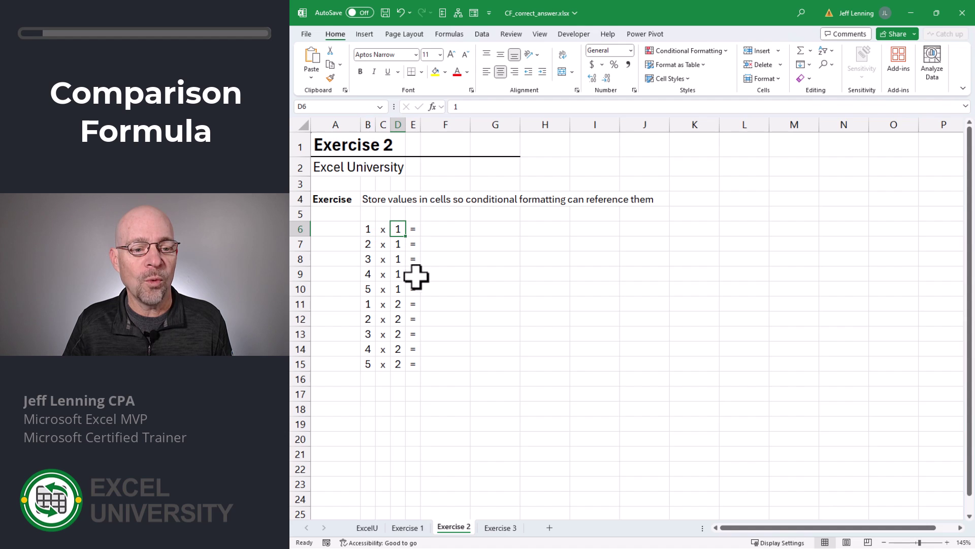
{"action": "left_click", "coordinate": [369, 244]}
{"action": "left_click", "coordinate": [399, 243]}
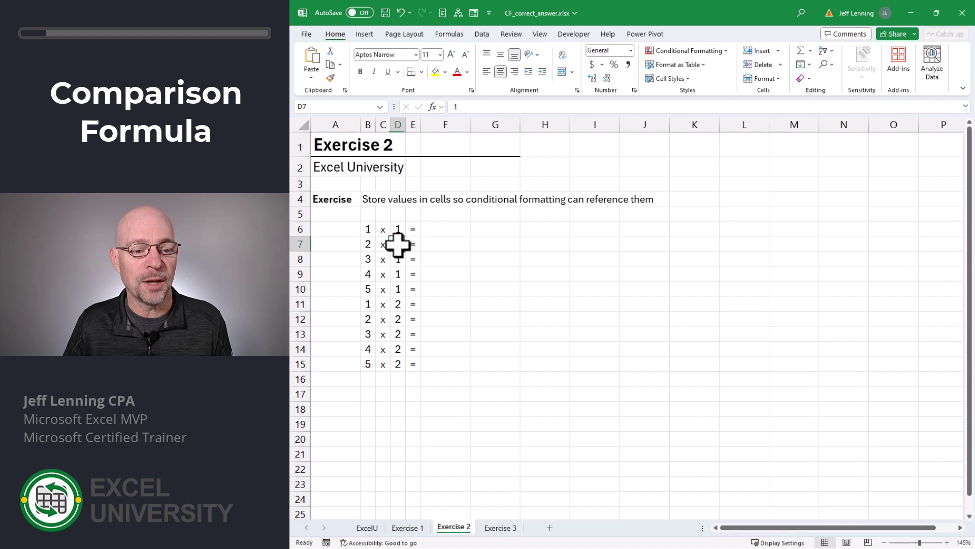
{"action": "left_click", "coordinate": [371, 260]}
{"action": "left_click", "coordinate": [397, 259]}
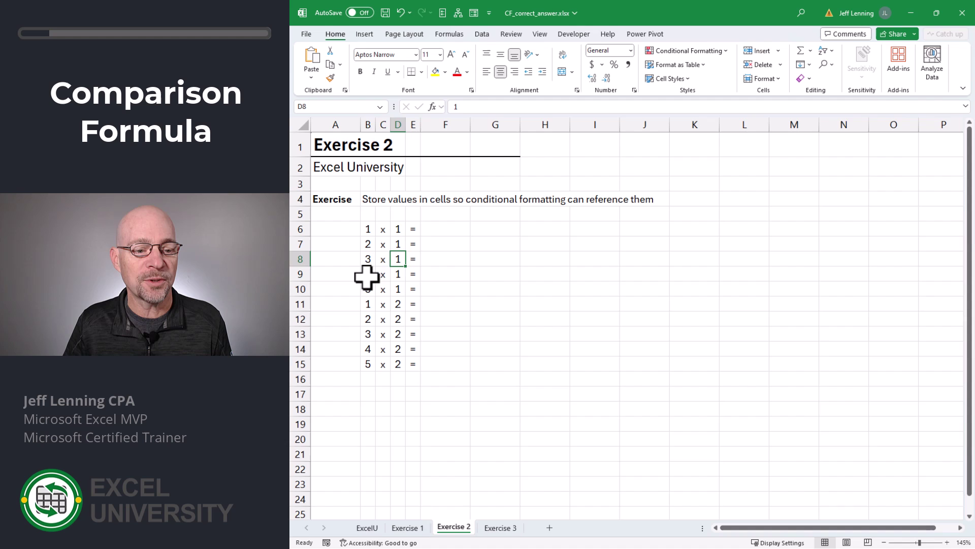
{"action": "left_click", "coordinate": [368, 275]}
{"action": "left_click", "coordinate": [401, 275]}
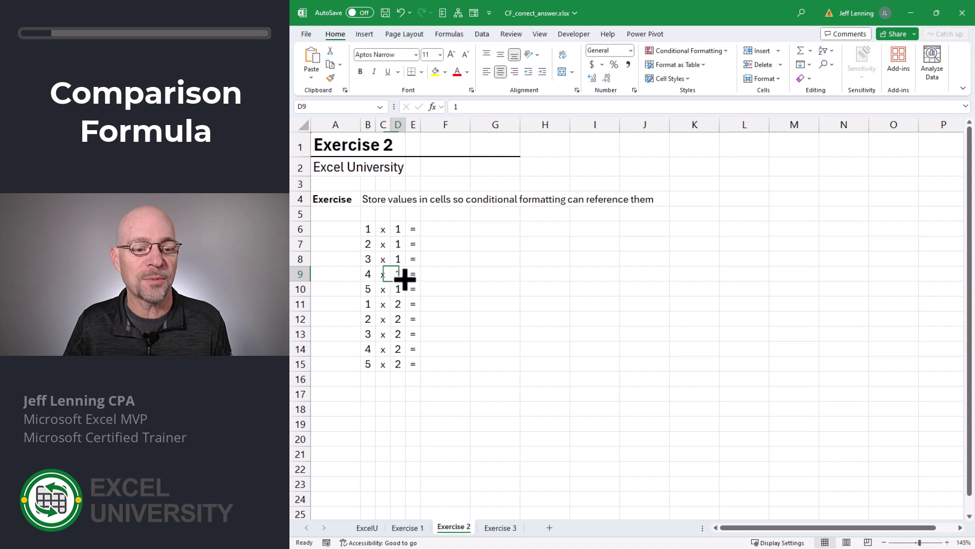
{"action": "left_click", "coordinate": [441, 227]}
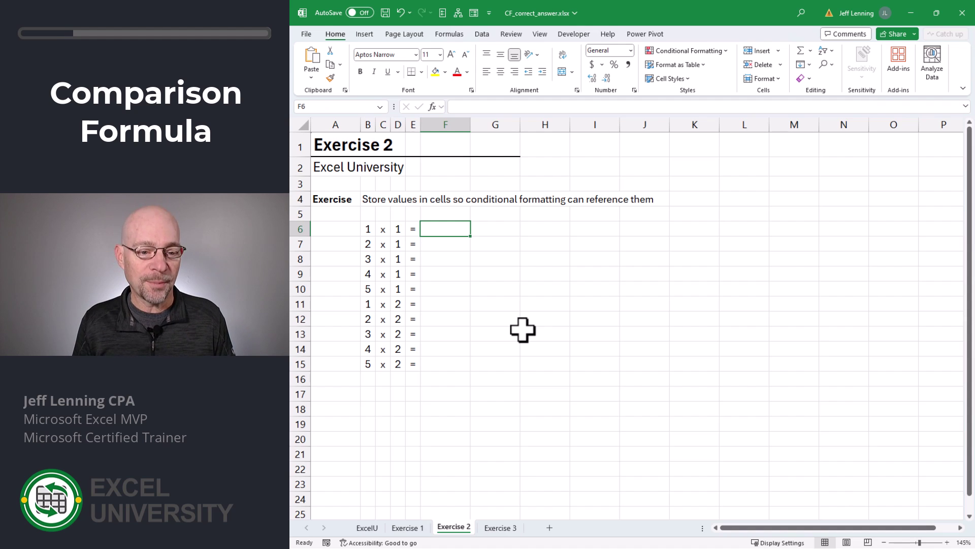
- Enter answers 1, 2 and 4 into F6:F8
{"action": "type", "text": "1"}
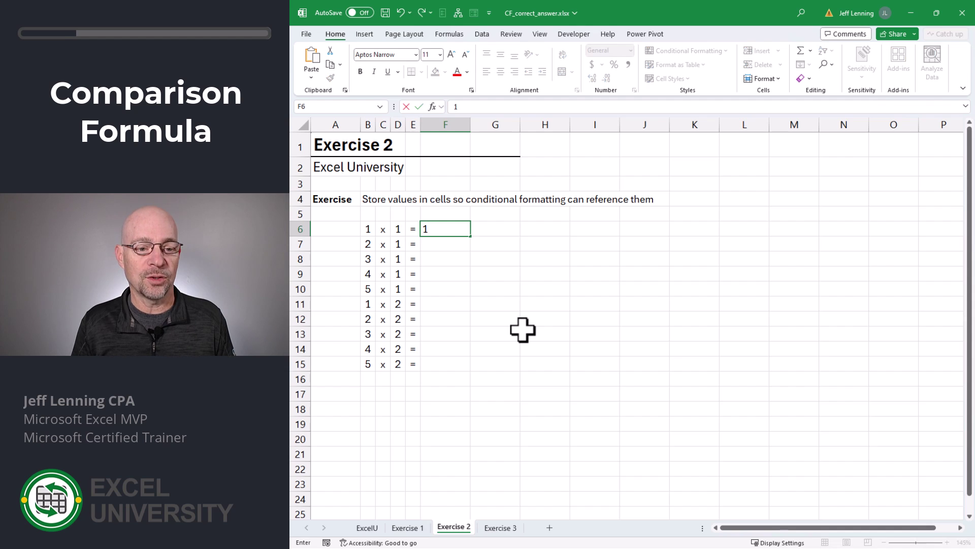
{"action": "key", "text": "Return"}
{"action": "type", "text": "2"}
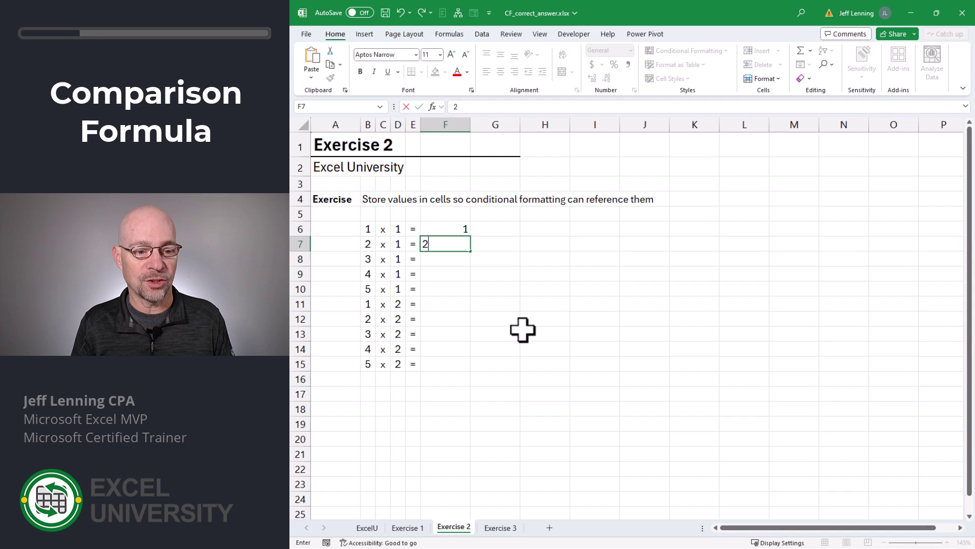
{"action": "key", "text": "Return"}
{"action": "type", "text": "4"}
{"action": "key", "text": "Tab"}
{"action": "key", "text": "Up"}
{"action": "key", "text": "Up"}
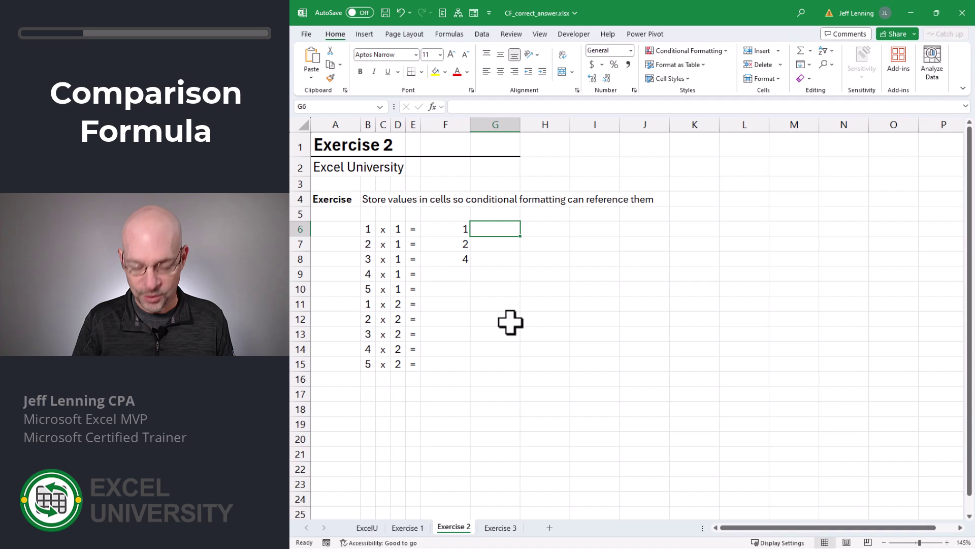
- Build the check formula =F6=(B6*D6) in G6
{"action": "type", "text": "="}
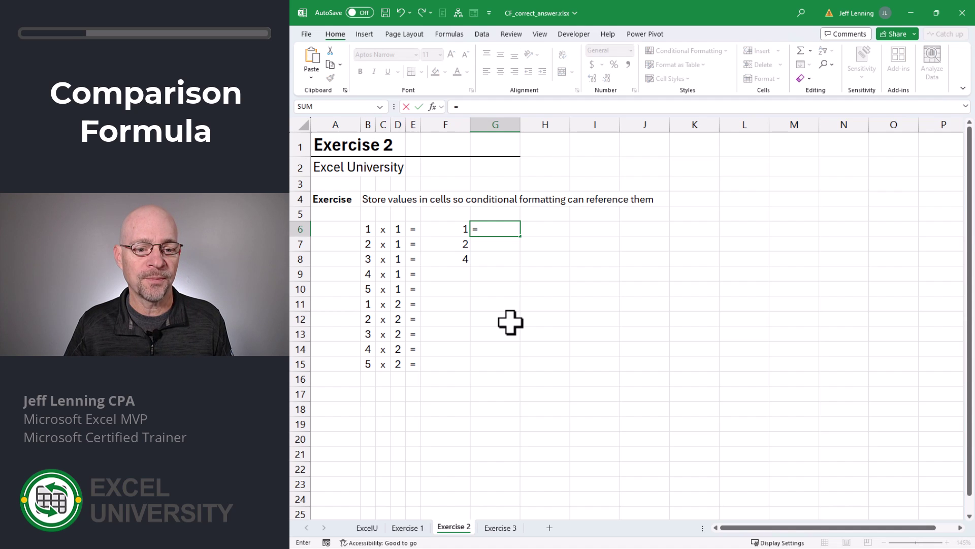
{"action": "left_click", "coordinate": [450, 230]}
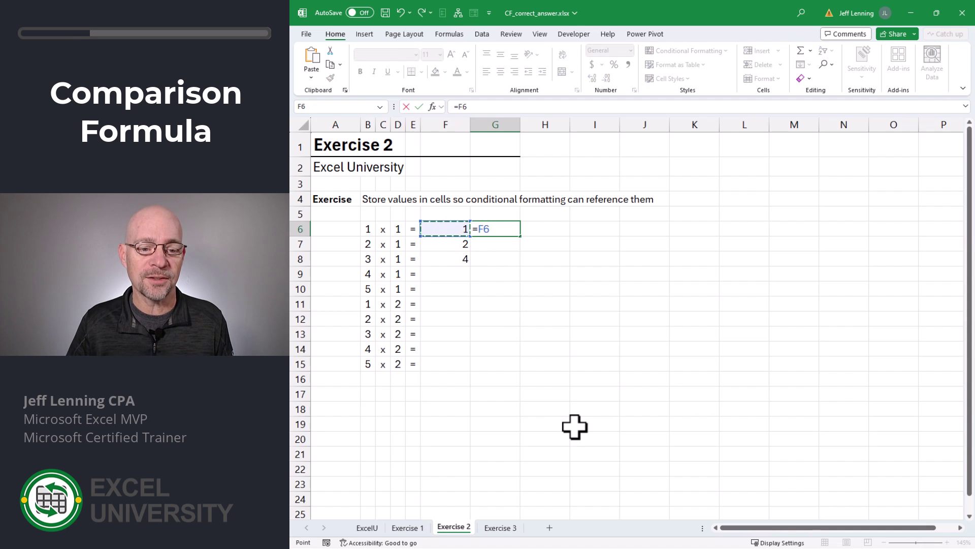
{"action": "type", "text": "="}
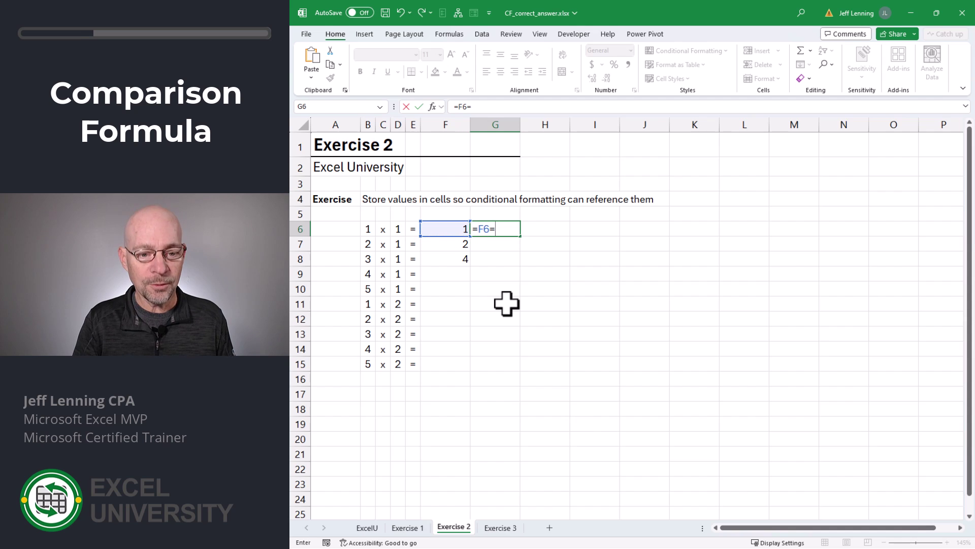
{"action": "type", "text": "("}
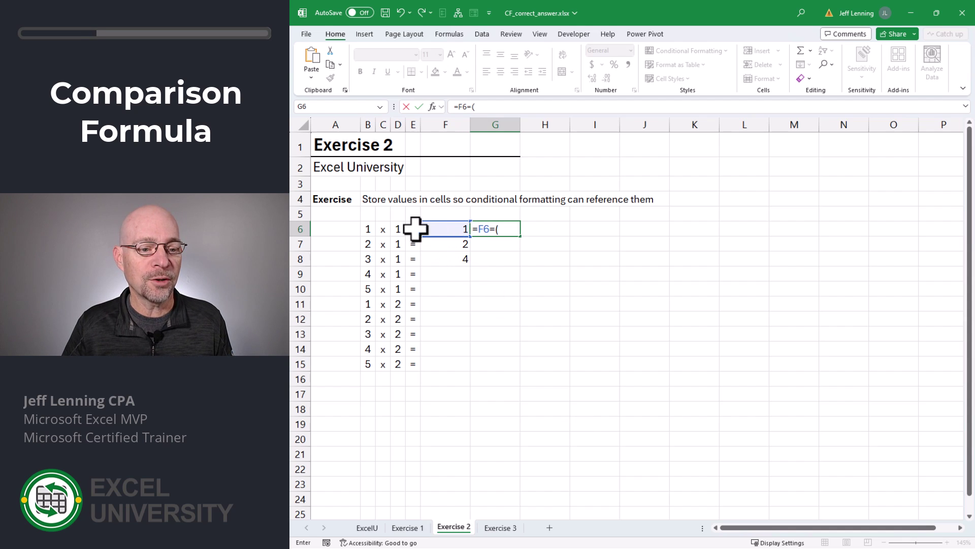
{"action": "left_click", "coordinate": [365, 228]}
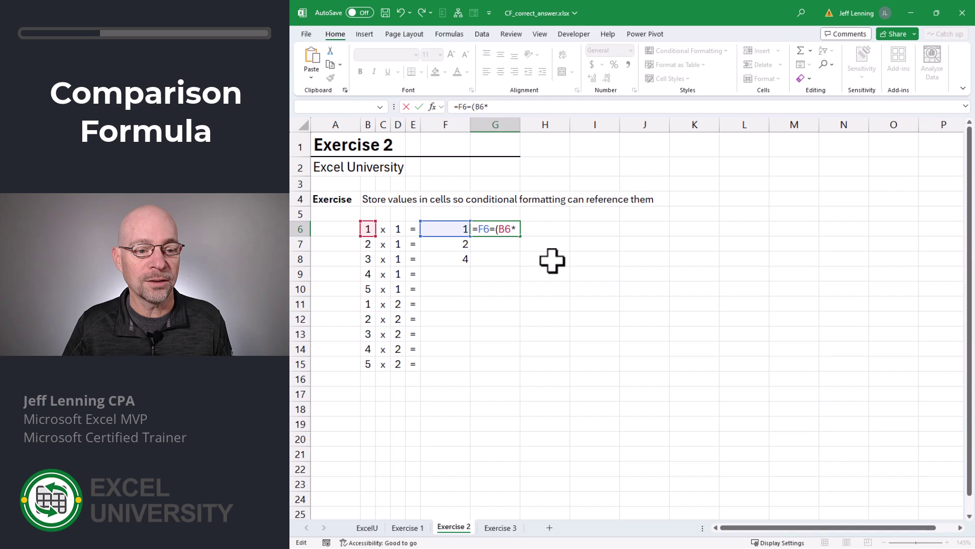
{"action": "type", "text": "*"}
{"action": "left_click", "coordinate": [398, 229]}
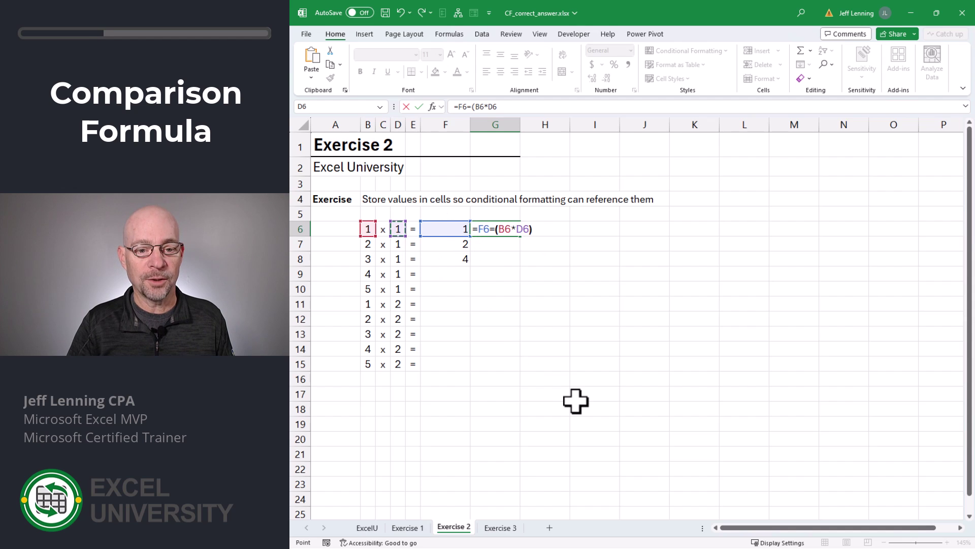
- Commit the G6 comparison formula and fill it down to G8
{"action": "key", "text": "Return"}
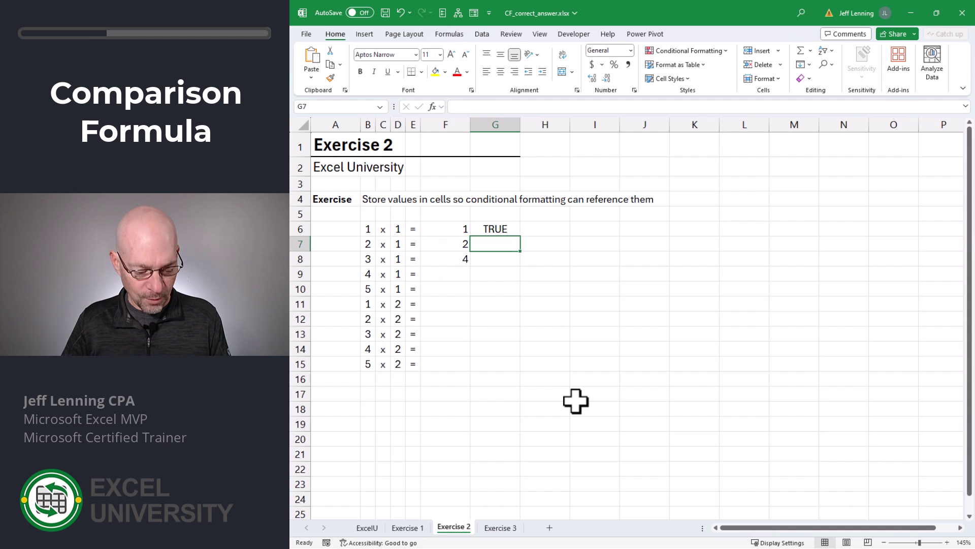
{"action": "key", "text": "Up"}
{"action": "key", "text": "F2"}
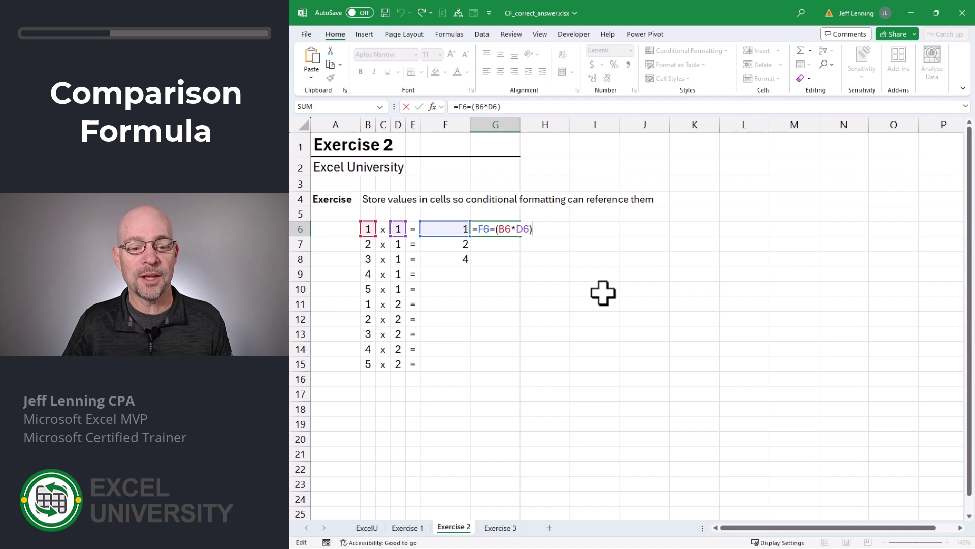
{"action": "key", "text": "Escape"}
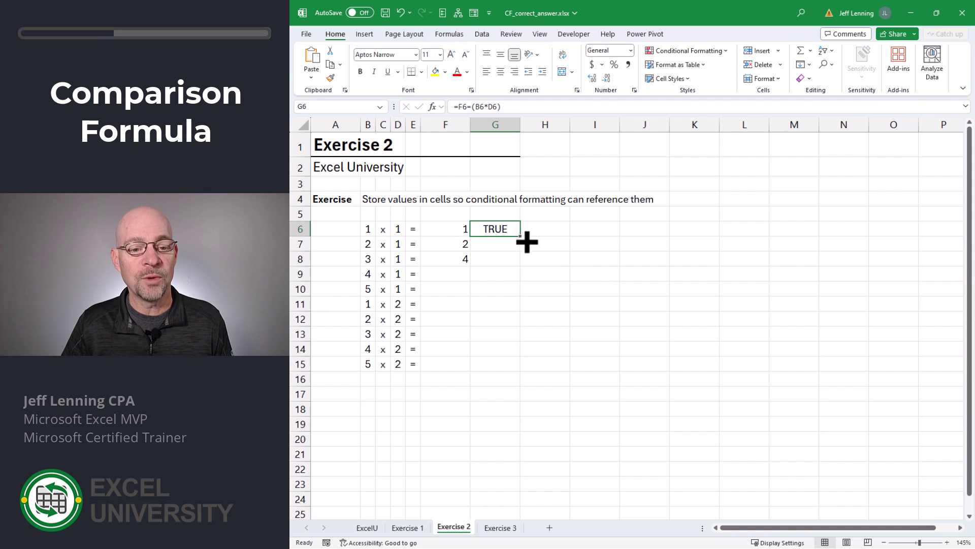
{"action": "left_click_drag", "start_coordinate": [523, 240], "coordinate": [523, 265]}
- Enter test answers 2, 4 and 3 into F6:F8
{"action": "key", "text": "Left"}
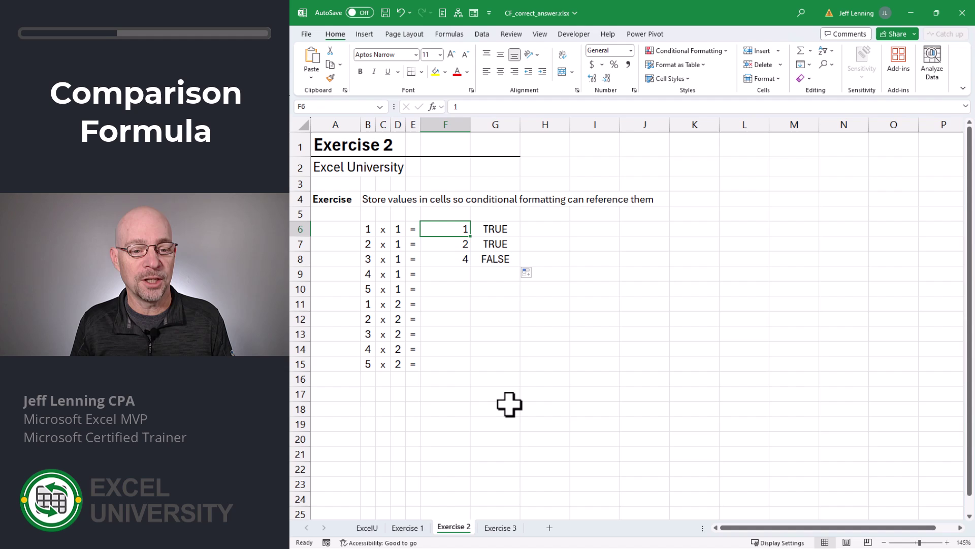
{"action": "key", "text": "Down"}
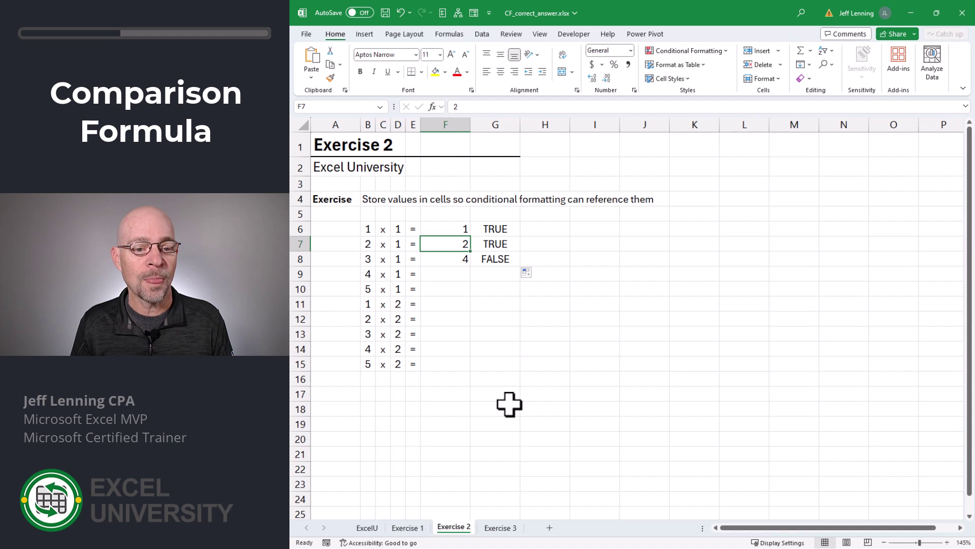
{"action": "key", "text": "Down"}
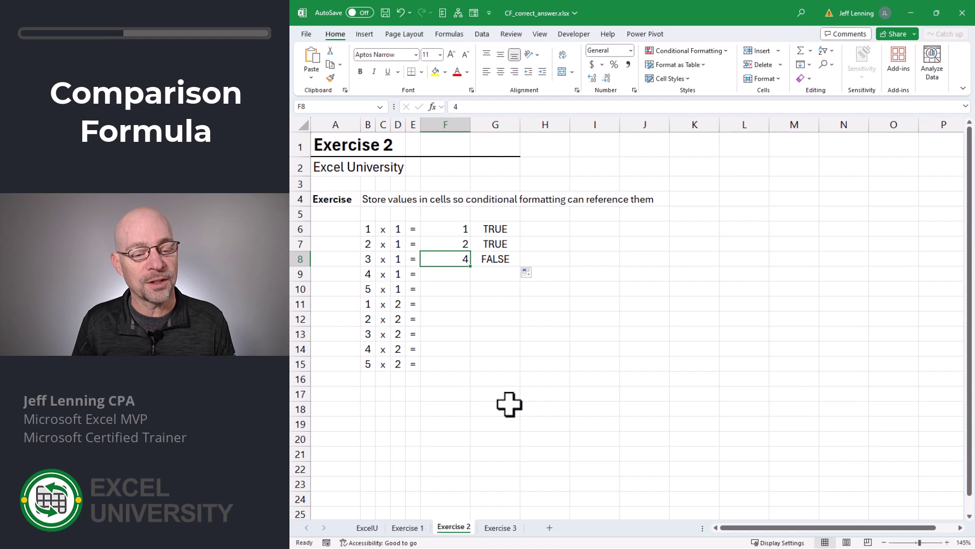
{"action": "key", "text": "Up"}
{"action": "key", "text": "Up"}
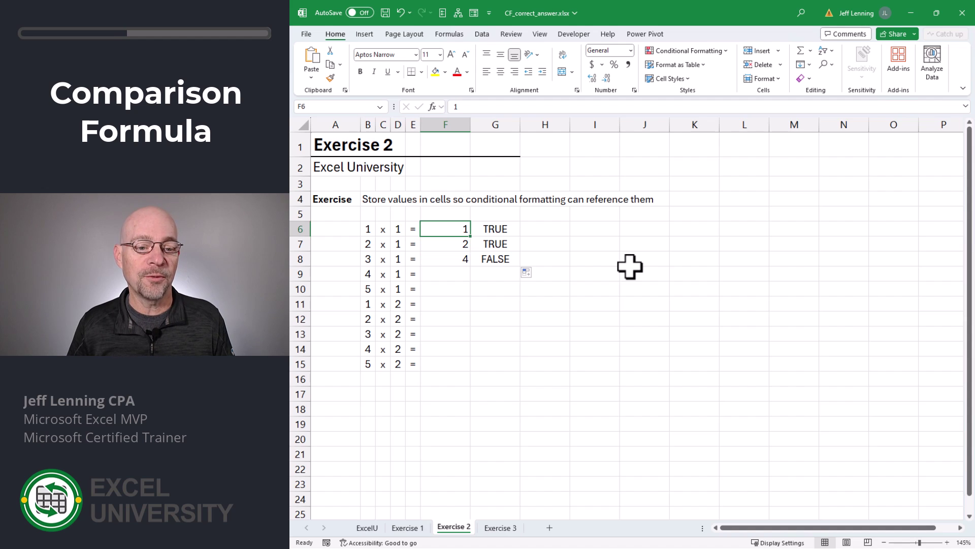
{"action": "type", "text": "2"}
{"action": "key", "text": "Return"}
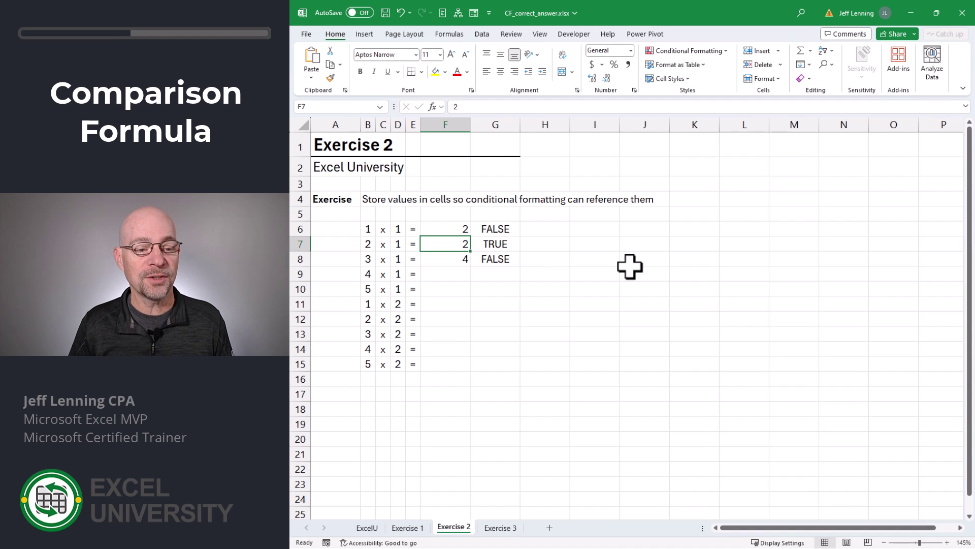
{"action": "type", "text": "4"}
{"action": "key", "text": "Return"}
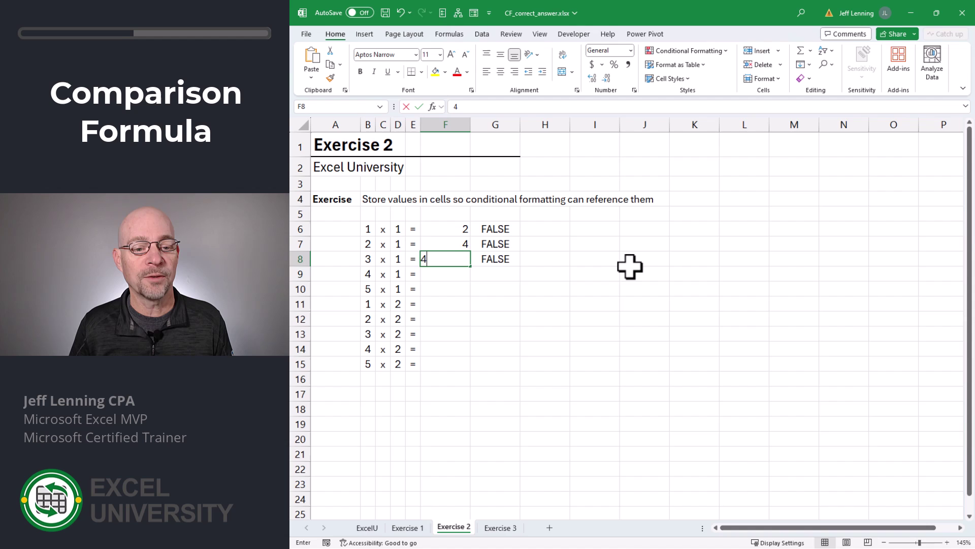
{"action": "type", "text": "3"}
{"action": "key", "text": "Return"}
- Review G6's comparison formula without changing it
{"action": "key", "text": "Up"}
{"action": "key", "text": "Up"}
{"action": "key", "text": "Up"}
{"action": "key", "text": "Right"}
{"action": "key", "text": "F2"}
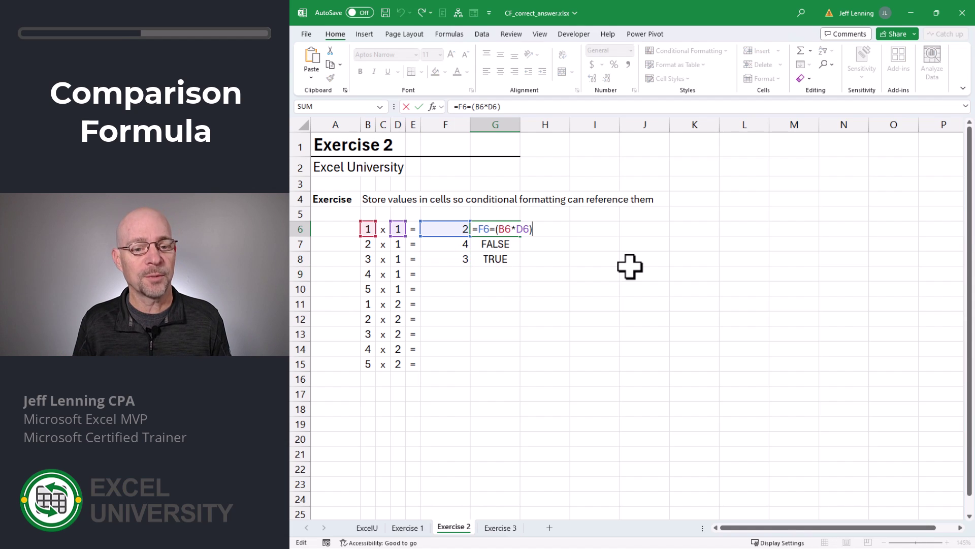
{"action": "key", "text": "shift+Home"}
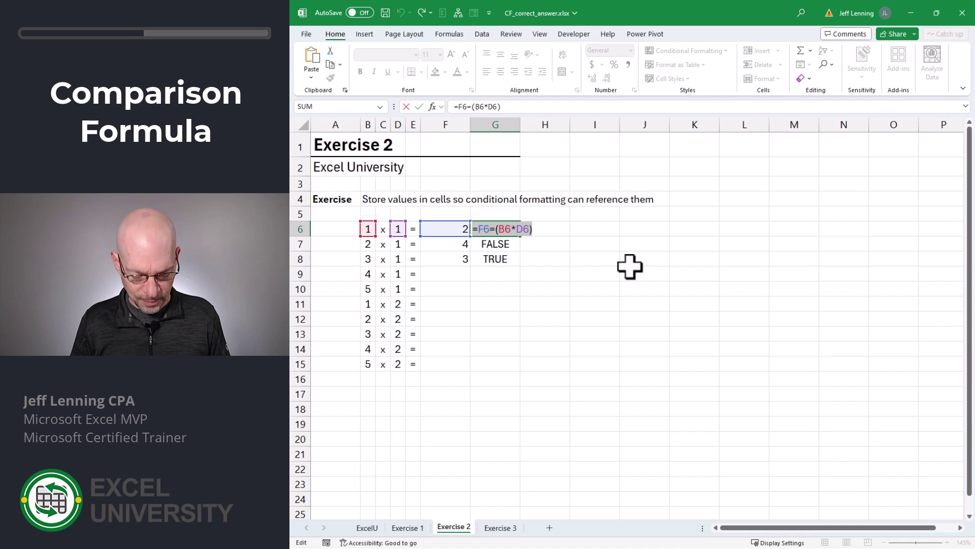
{"action": "key", "text": "Escape"}
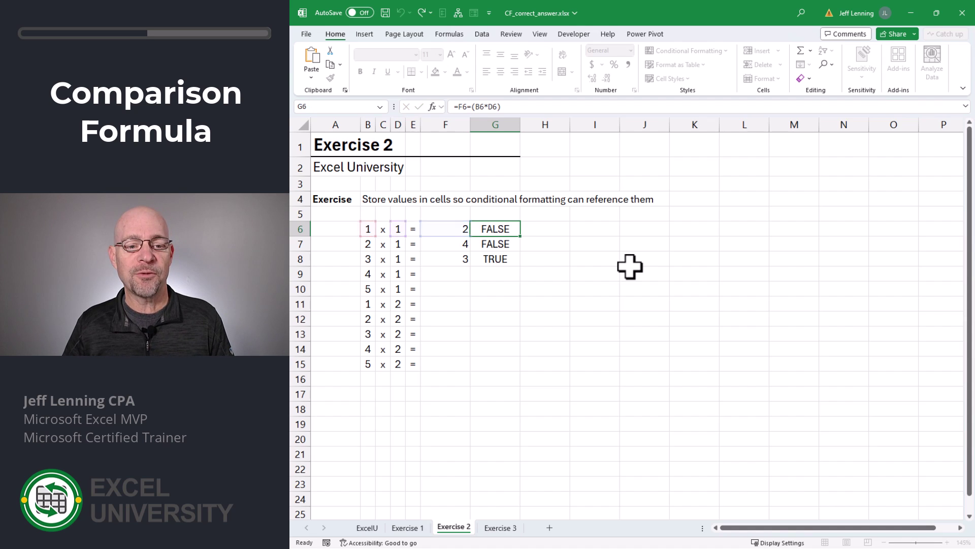
- Apply a formula rule =F6=(B6*D6) to F6:F15 with light green fill and dark green text
{"action": "left_click_drag", "start_coordinate": [446, 230], "coordinate": [450, 364]}
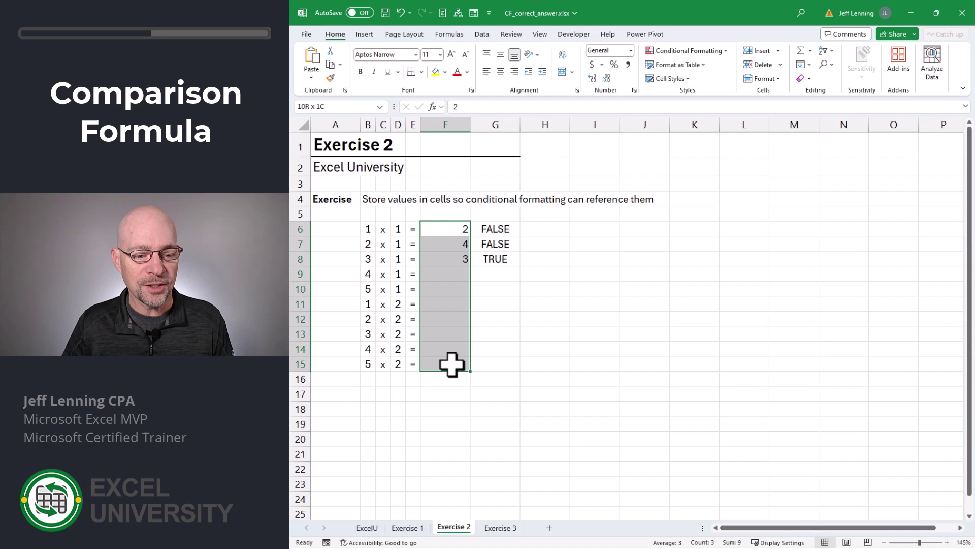
{"action": "left_click", "coordinate": [708, 51]}
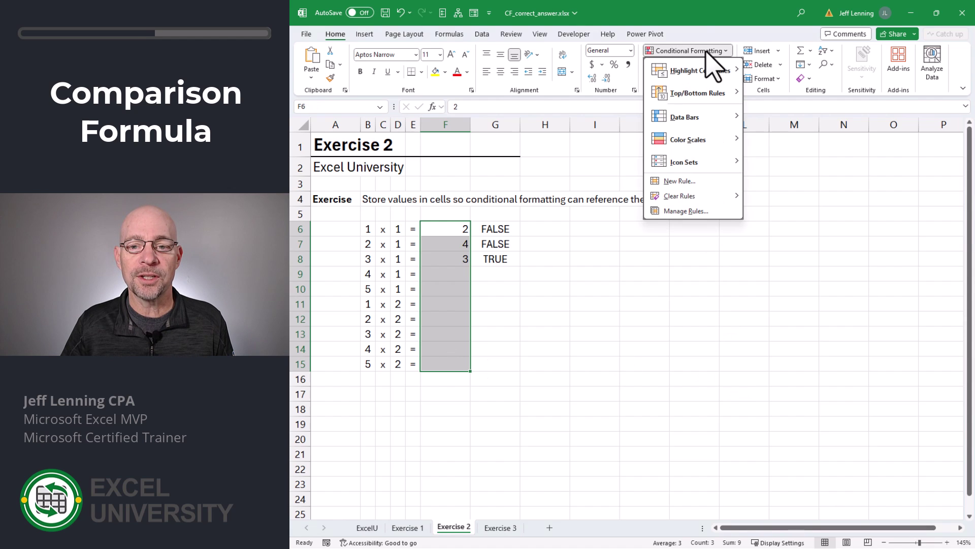
{"action": "left_click", "coordinate": [691, 182]}
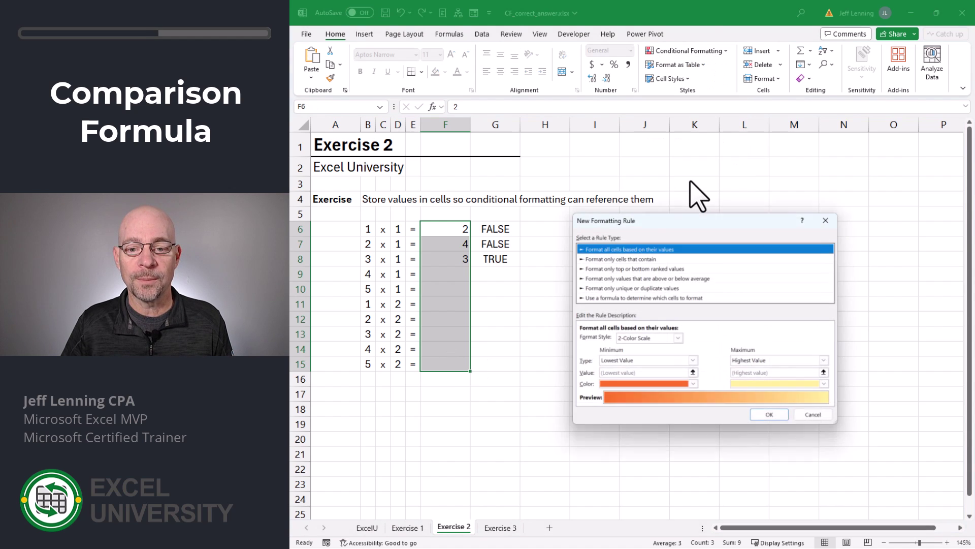
{"action": "left_click", "coordinate": [600, 295]}
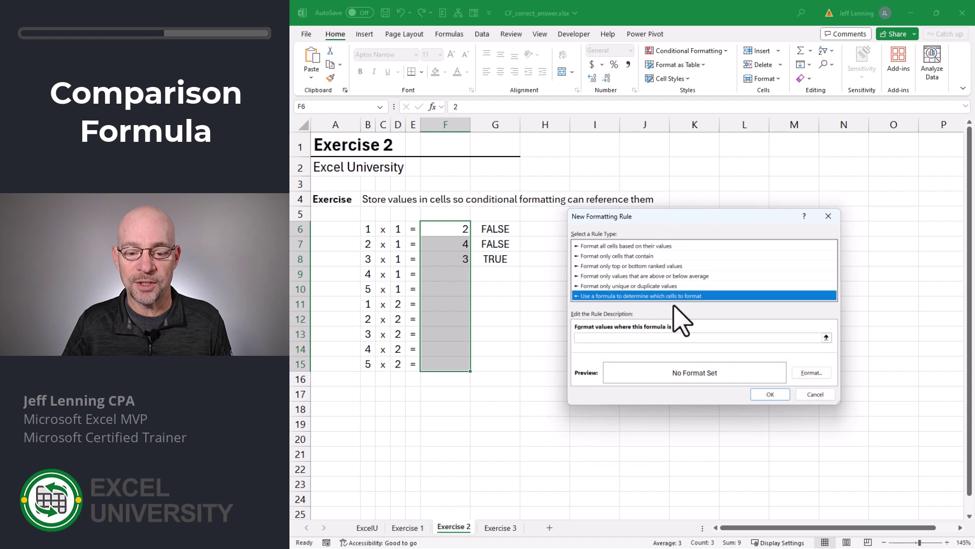
{"action": "left_click", "coordinate": [665, 338]}
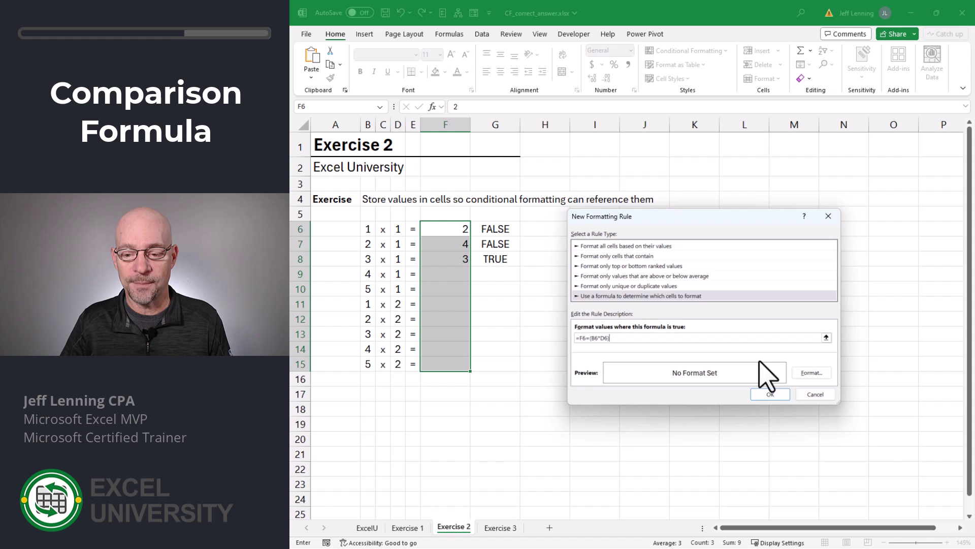
{"action": "left_click", "coordinate": [819, 372]}
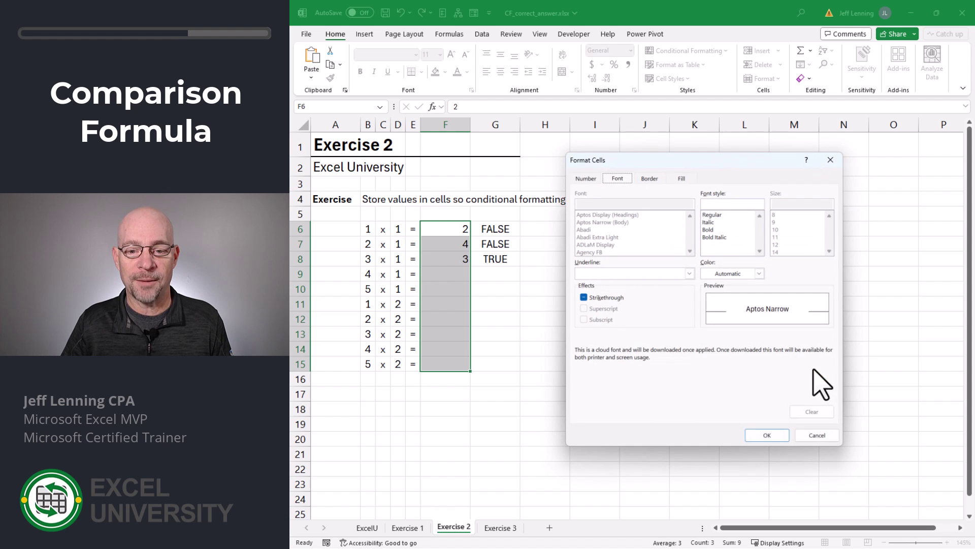
{"action": "left_click", "coordinate": [682, 178]}
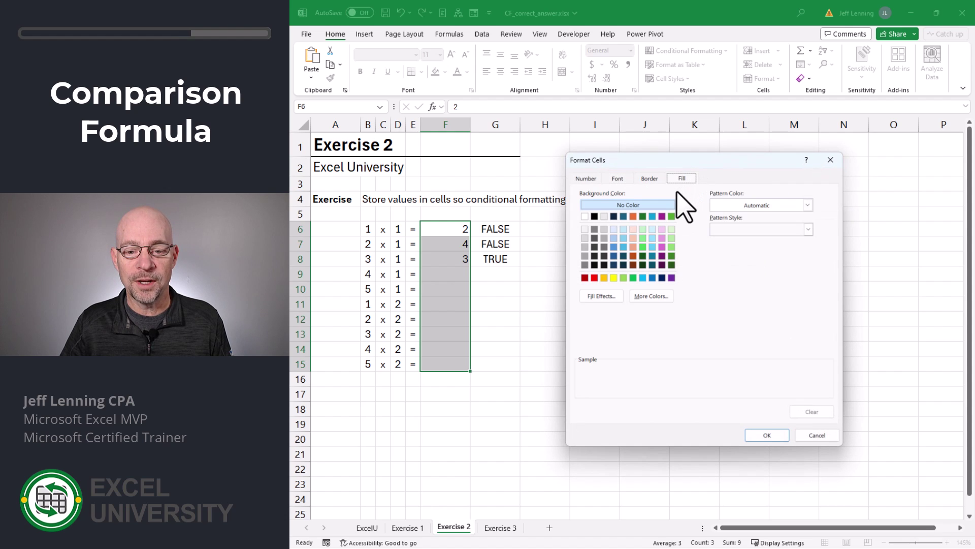
{"action": "left_click", "coordinate": [643, 229]}
{"action": "left_click", "coordinate": [617, 178]}
{"action": "left_click", "coordinate": [759, 273]}
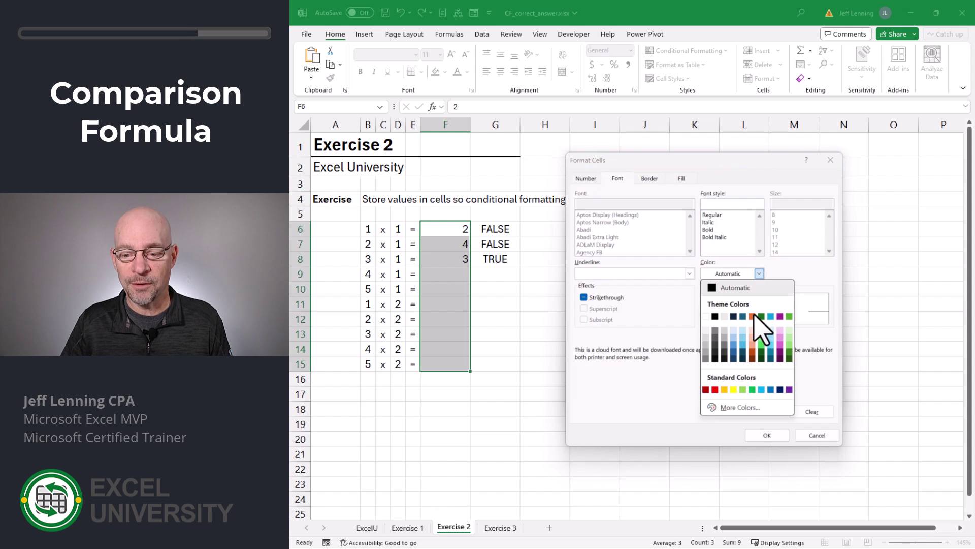
{"action": "left_click", "coordinate": [762, 353]}
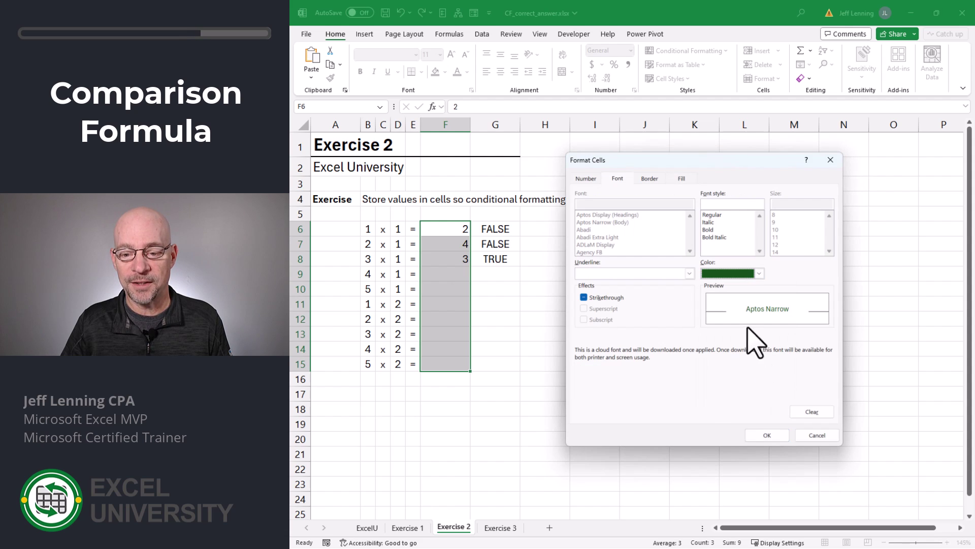
{"action": "left_click", "coordinate": [767, 436]}
- Apply the new rule and try different answers in F6 to check the green highlighting
{"action": "left_click", "coordinate": [782, 397]}
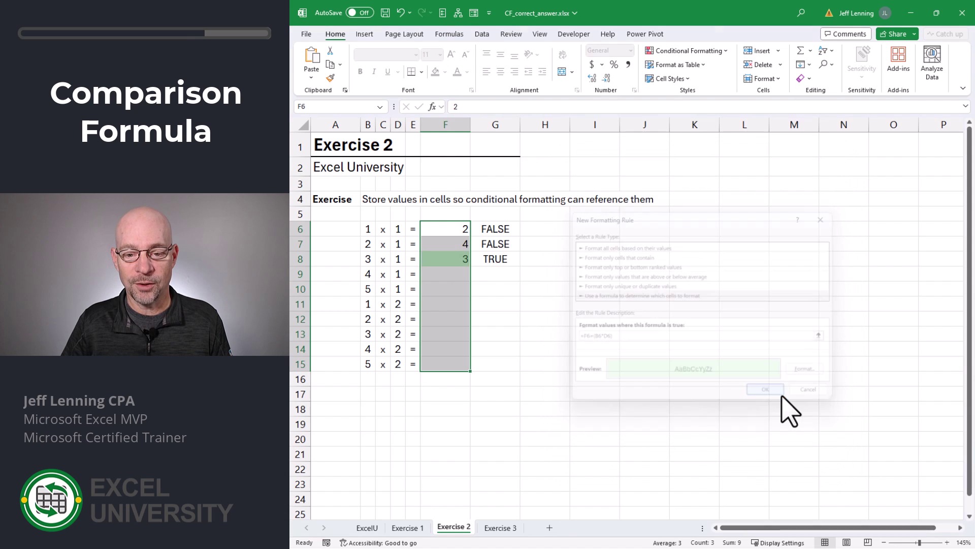
{"action": "key", "text": "shift+BackSpace"}
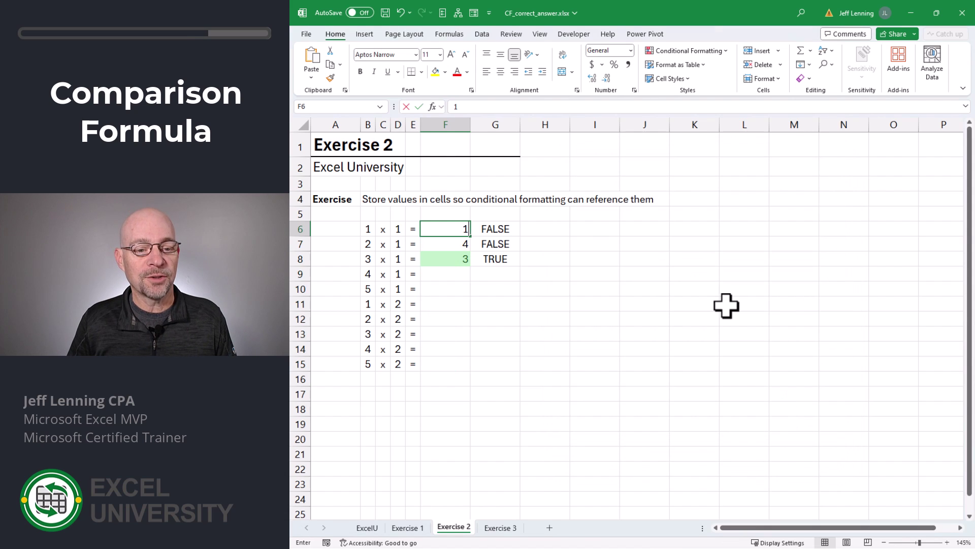
{"action": "key", "text": "Return"}
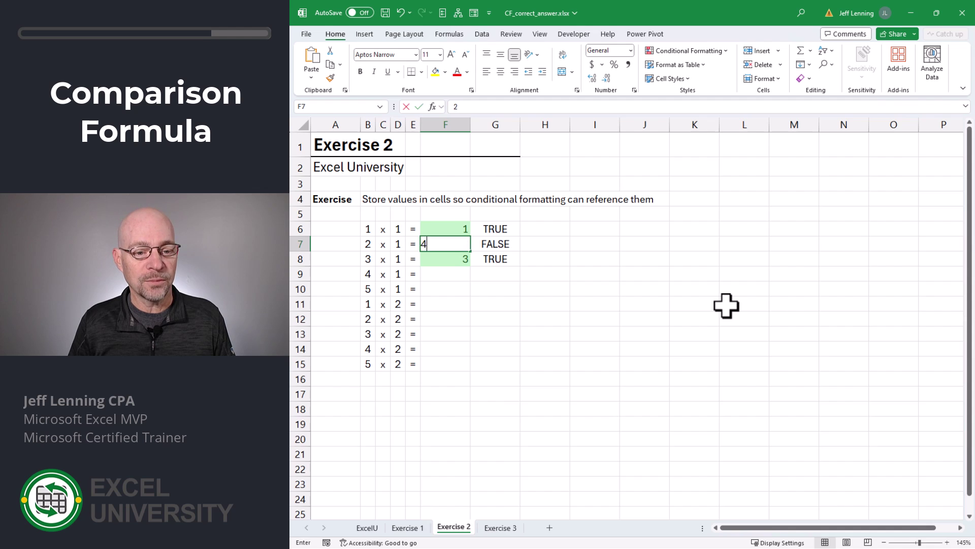
{"action": "key", "text": "Return"}
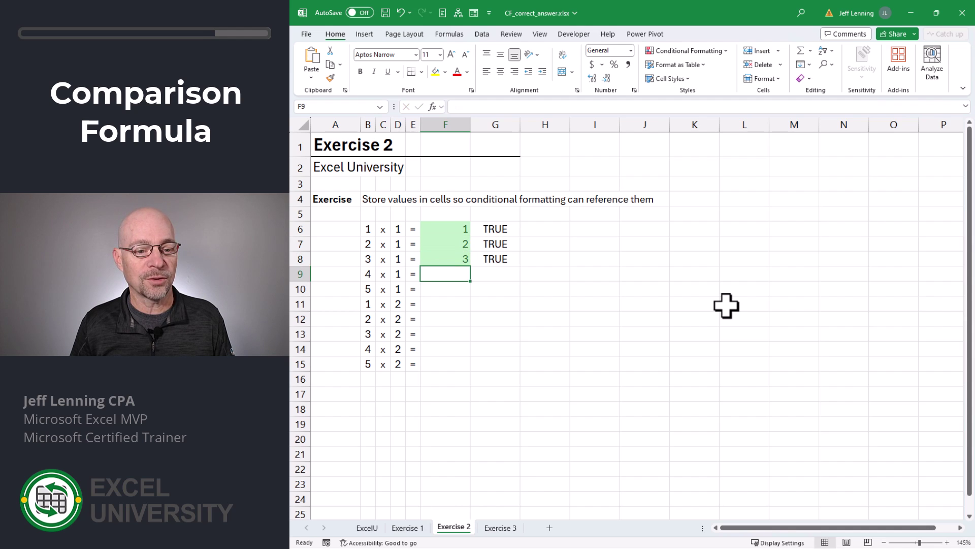
{"action": "key", "text": "Up"}
{"action": "key", "text": "Up"}
{"action": "key", "text": "Up"}
{"action": "type", "text": "2"}
{"action": "key", "text": "Return"}
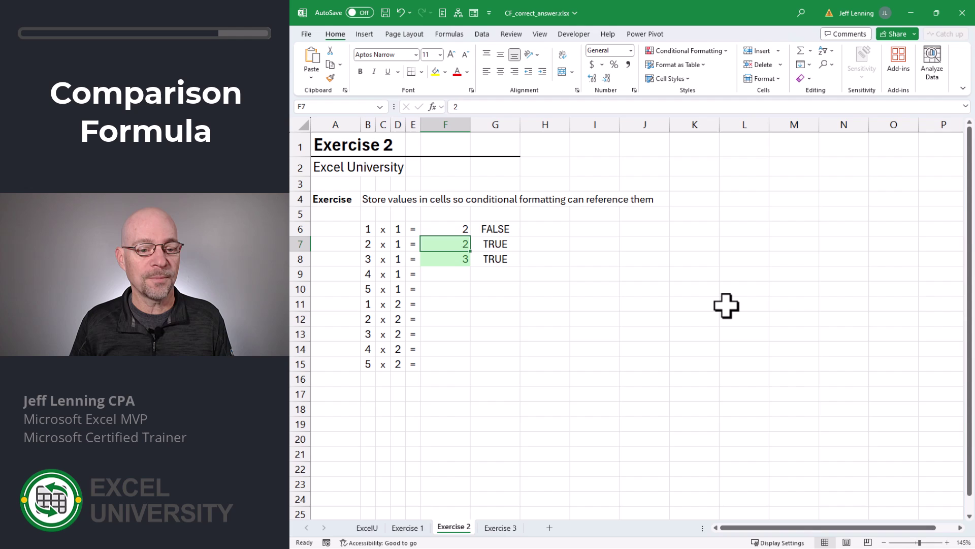
{"action": "type", "text": "4"}
{"action": "key", "text": "ctrl+Return"}
- Enter answers 4, 5, 2, 5, 9 and 10 down column F, then select the column G helper cells
{"action": "key", "text": "Down"}
{"action": "key", "text": "Down"}
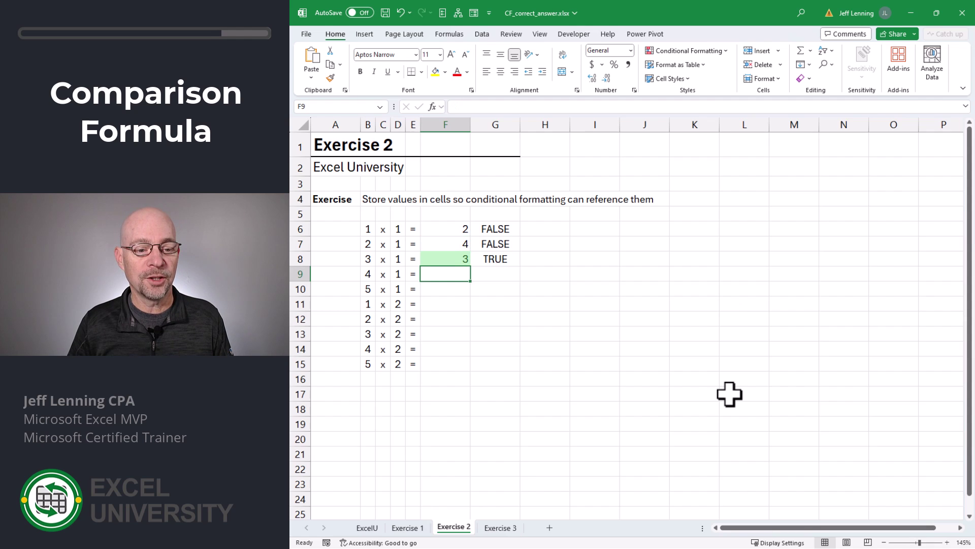
{"action": "key", "text": "Return"}
{"action": "type", "text": "5"}
{"action": "key", "text": "Return"}
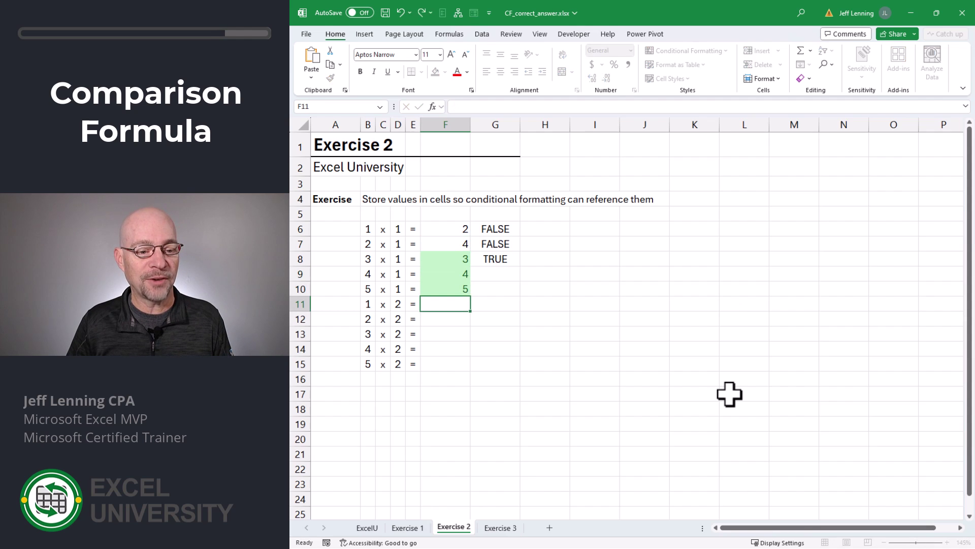
{"action": "type", "text": "2"}
{"action": "key", "text": "Return"}
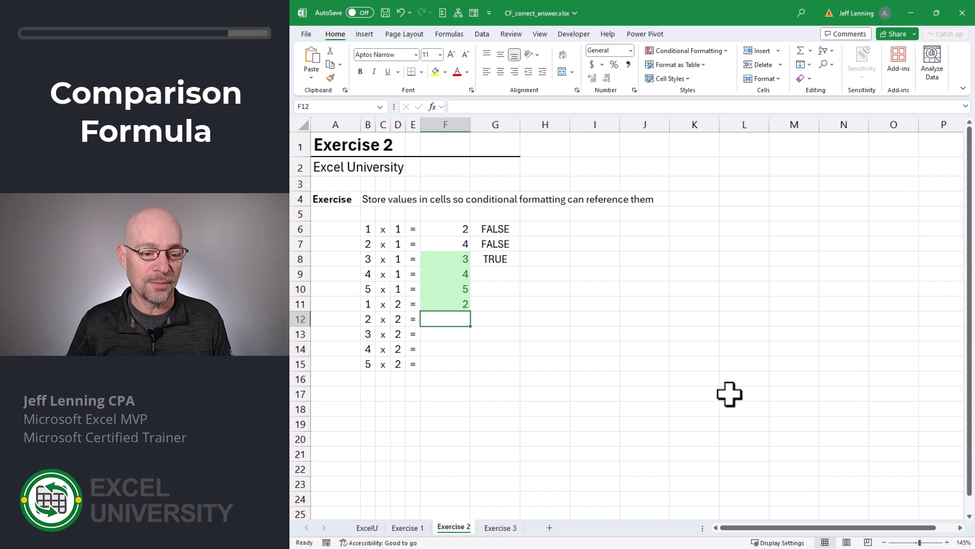
{"action": "type", "text": "5"}
{"action": "key", "text": "Return"}
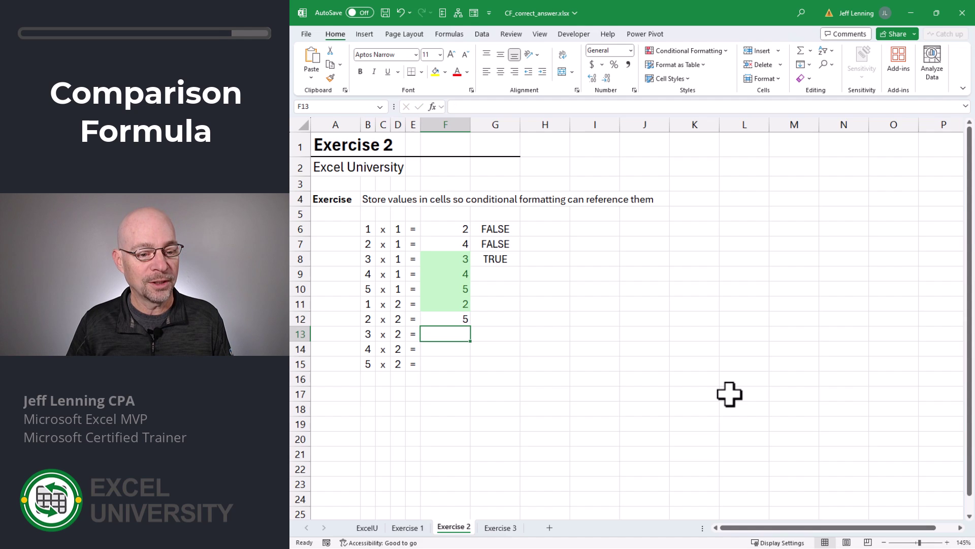
{"action": "type", "text": "9"}
{"action": "key", "text": "Return"}
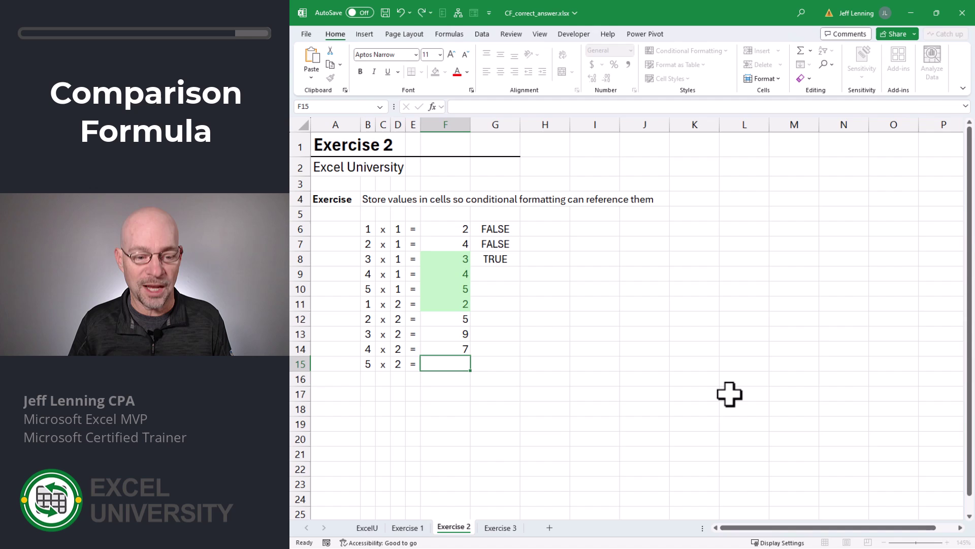
{"action": "type", "text": "10"}
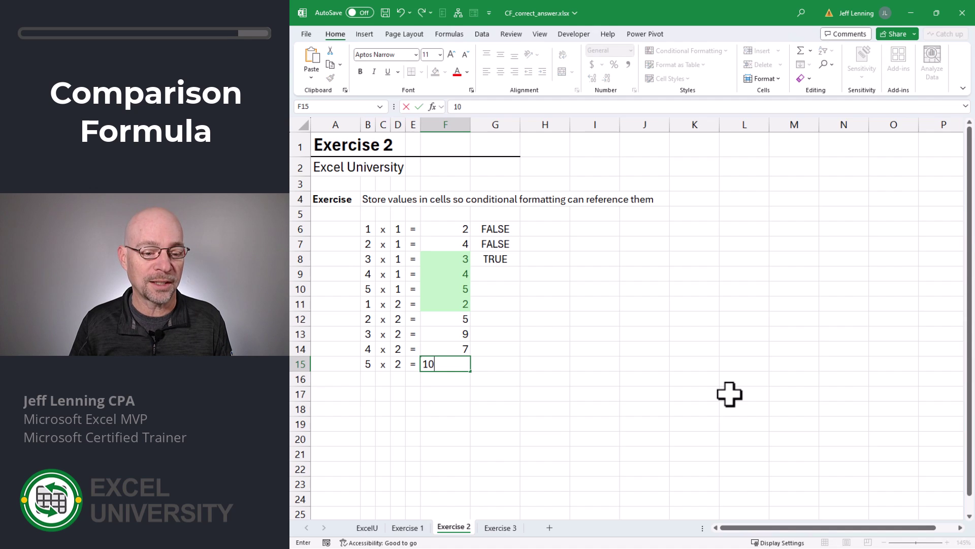
{"action": "key", "text": "Return"}
{"action": "left_click_drag", "start_coordinate": [503, 213], "coordinate": [506, 302]}
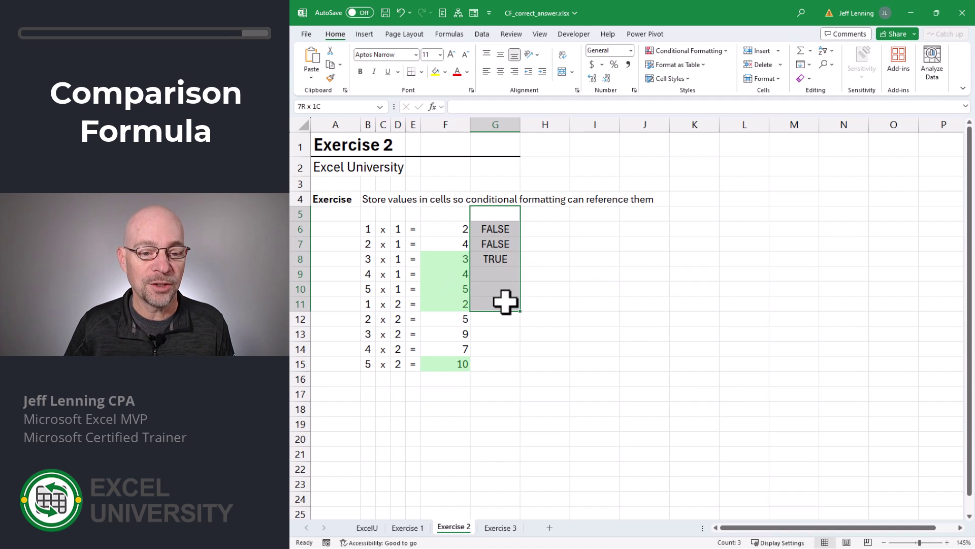
- Delete the TRUE/FALSE helper values in G5:G11
{"action": "key", "text": "Delete"}
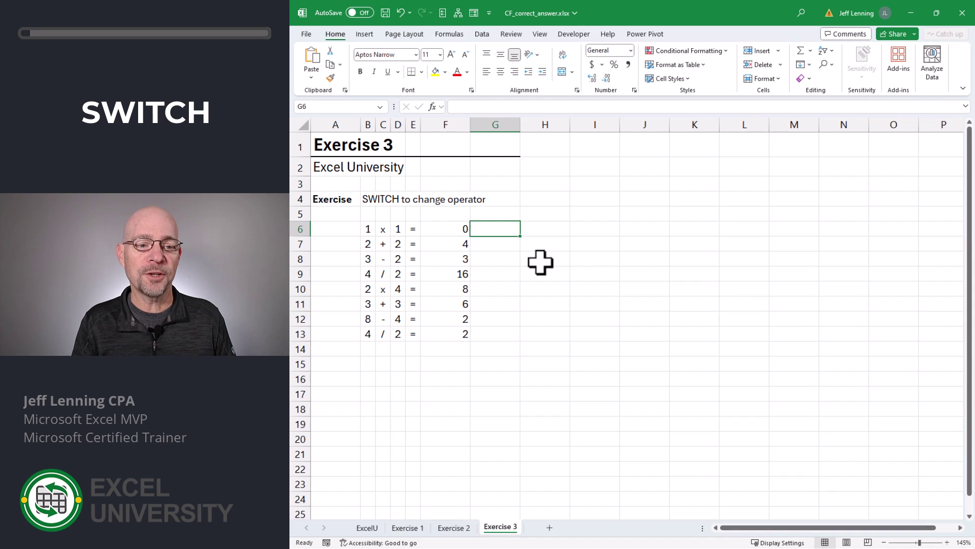
- Enter =SWITCH(C6,"x",B6*D6,"+",B6+D6,"-",B6-D6,"/",B6/D6) in G6, returning 1
{"action": "type", "text": "=sw"}
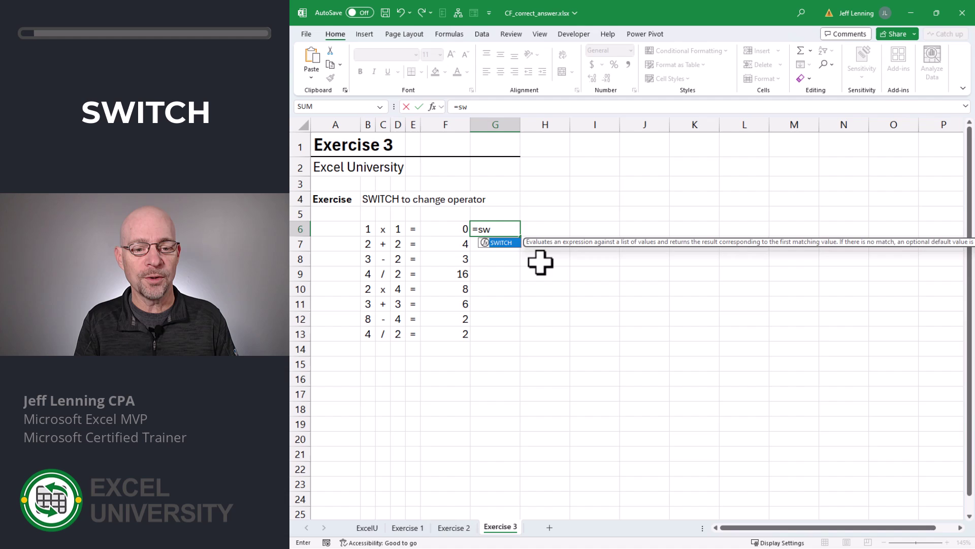
{"action": "key", "text": "Tab"}
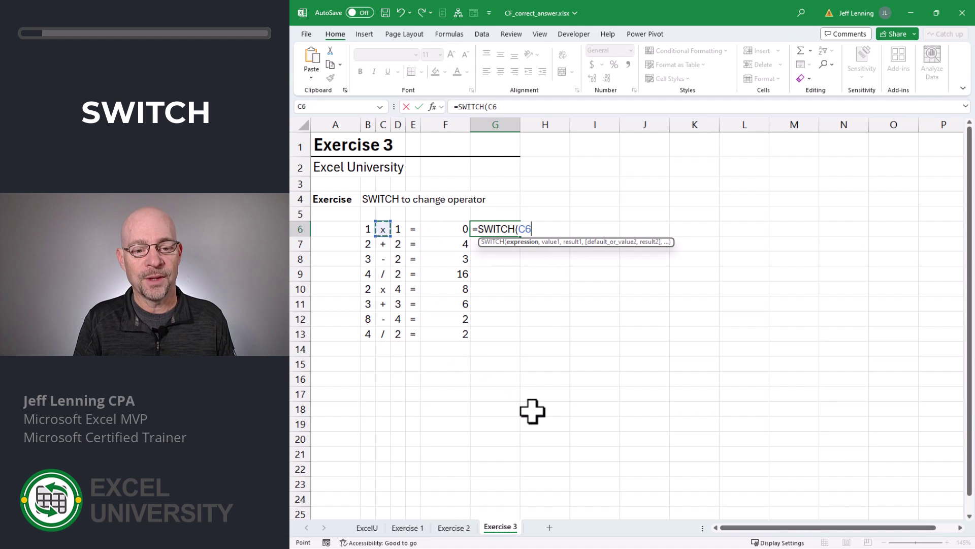
{"action": "type", "text": ",\"x\""}
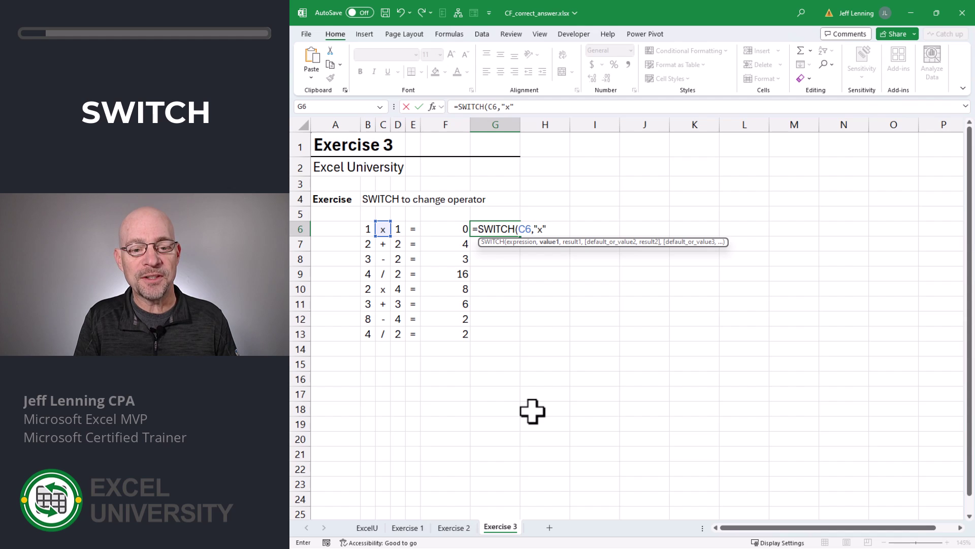
{"action": "type", "text": ",B6"}
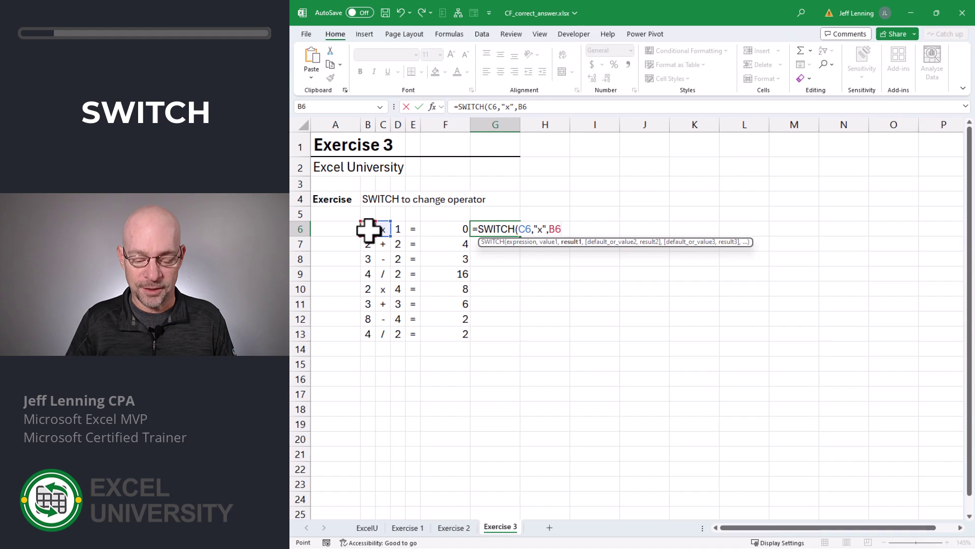
{"action": "type", "text": "*D6,"}
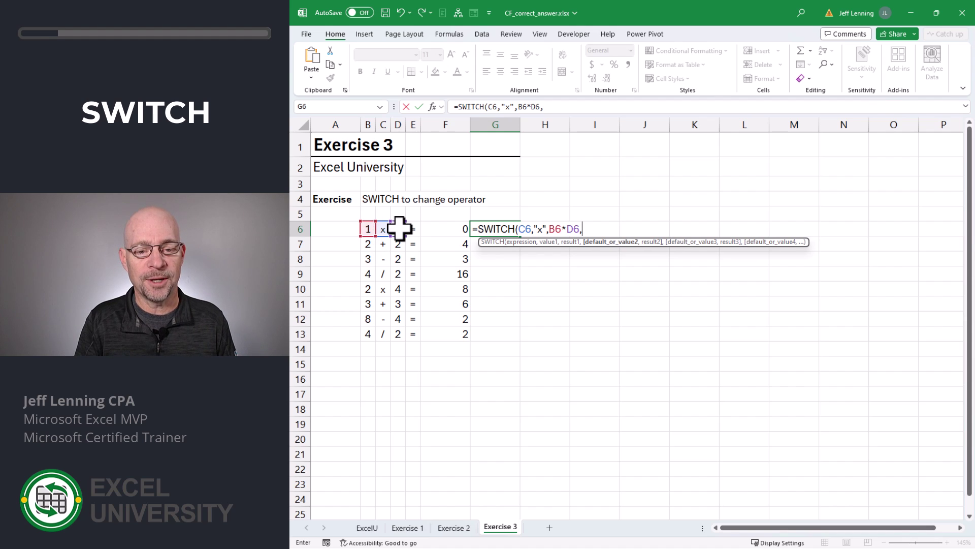
{"action": "type", "text": "\""}
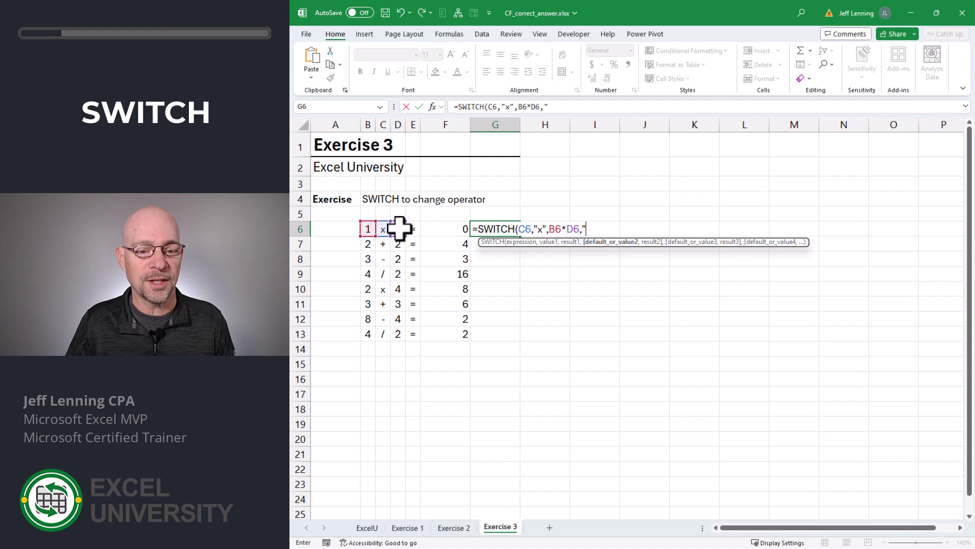
{"action": "type", "text": "+\","}
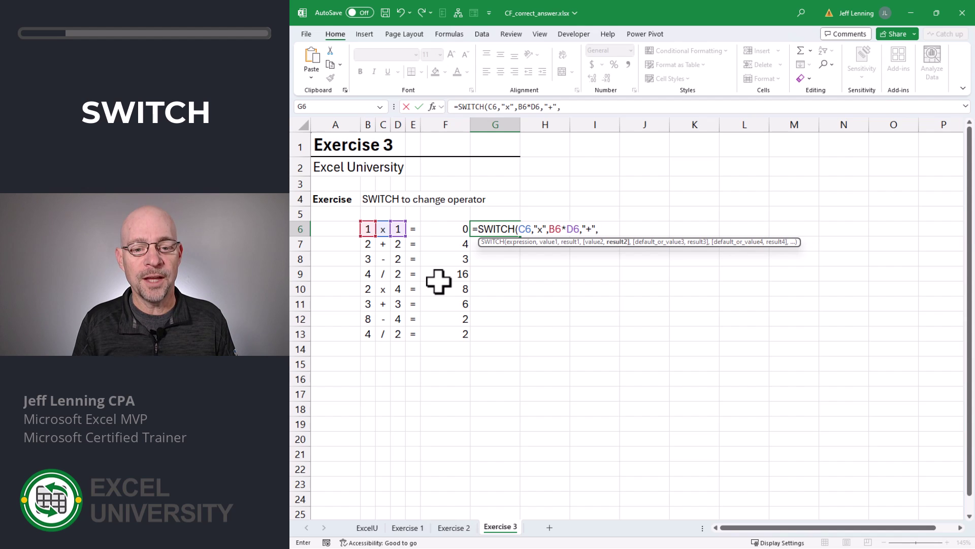
{"action": "left_click", "coordinate": [368, 229]}
{"action": "type", "text": "+"}
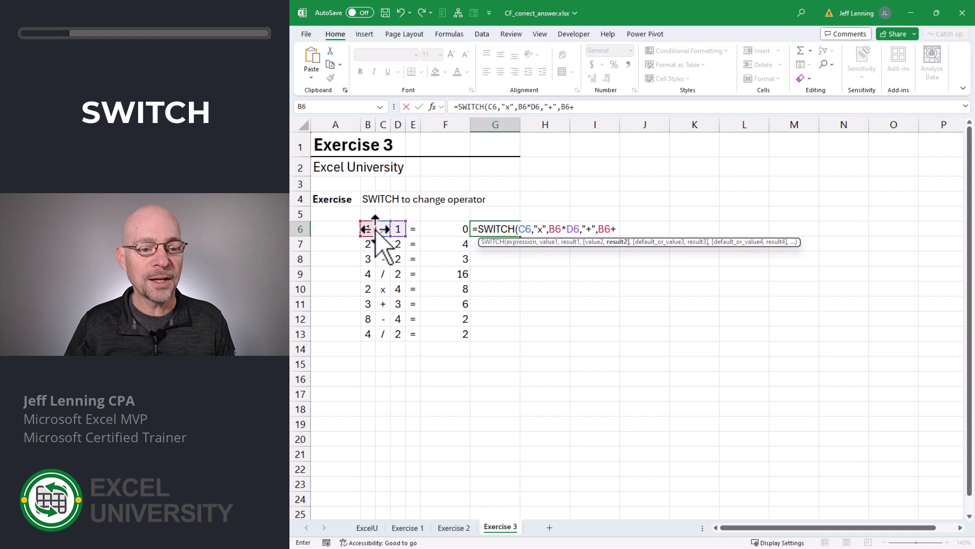
{"action": "left_click", "coordinate": [397, 229]}
{"action": "type", "text": ",\""}
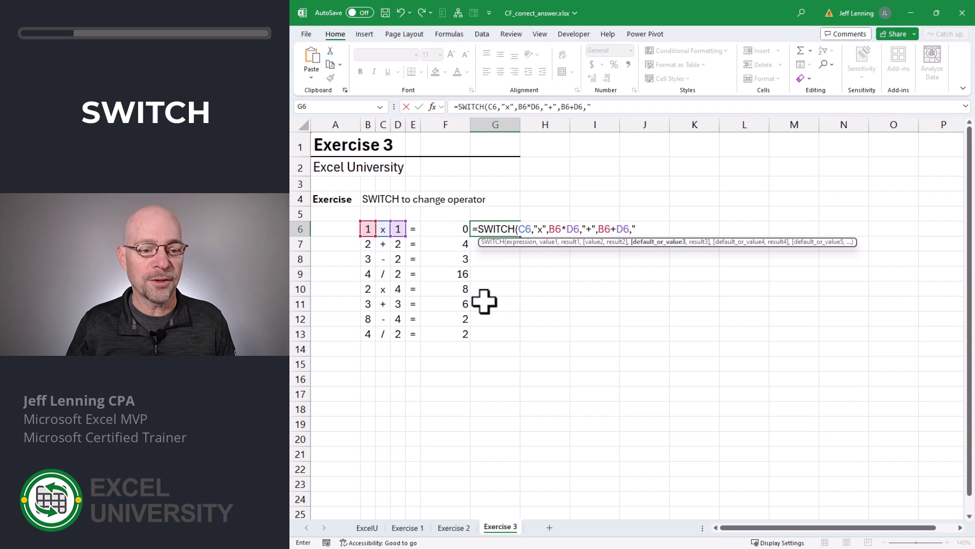
{"action": "type", "text": "-\","}
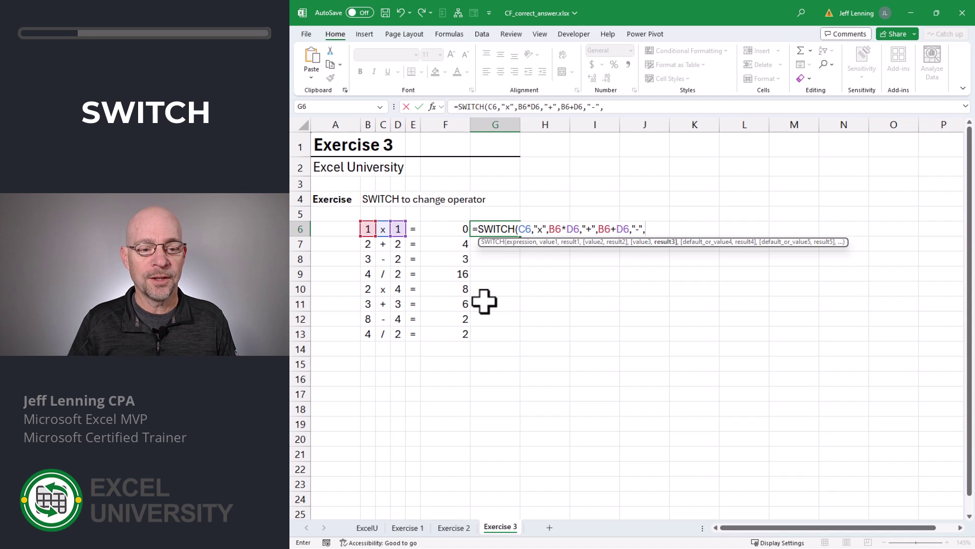
{"action": "left_click", "coordinate": [368, 229]}
{"action": "left_click", "coordinate": [398, 229]}
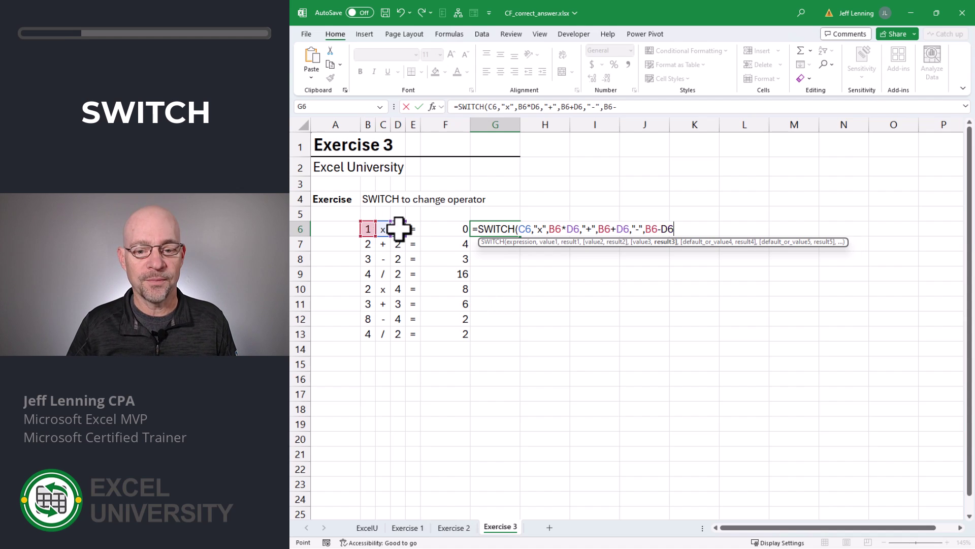
{"action": "type", "text": ",\""}
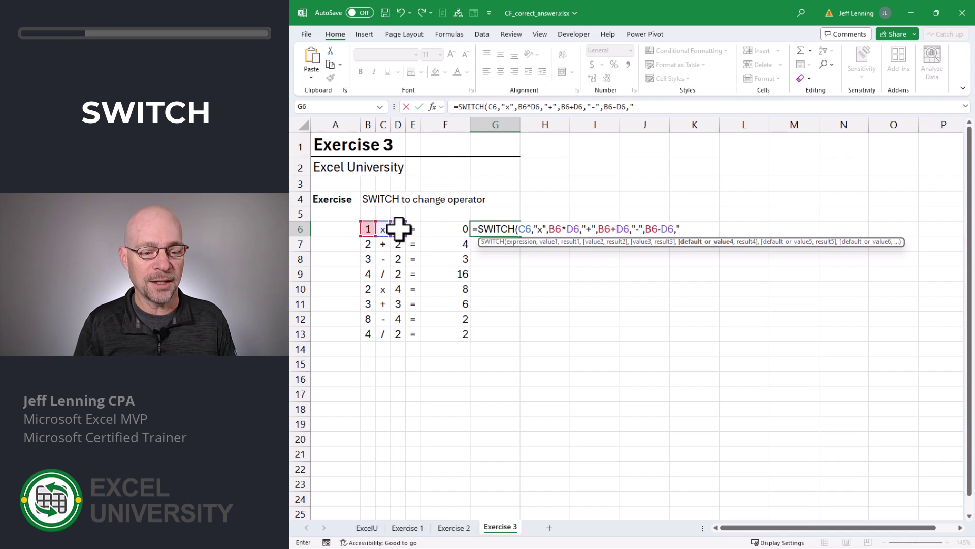
{"action": "type", "text": "/\","}
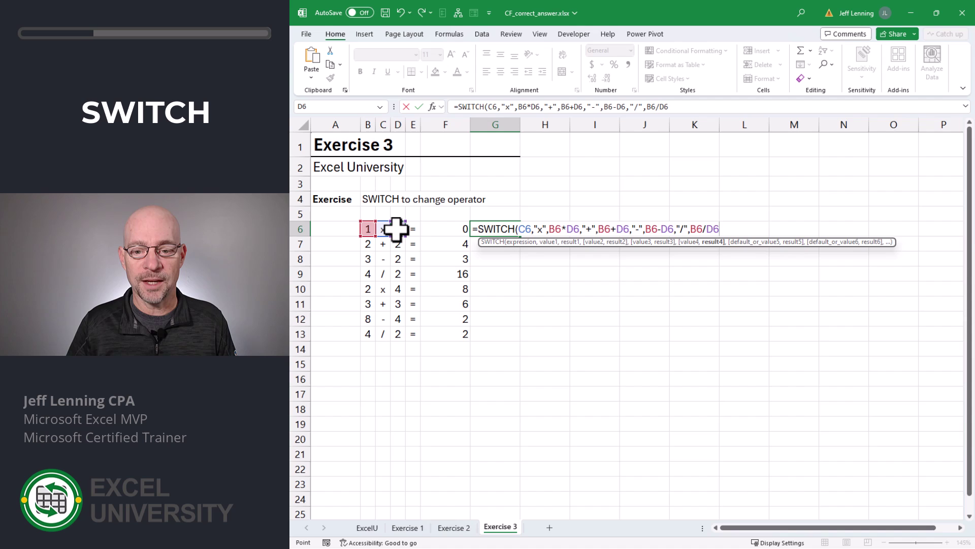
{"action": "key", "text": "Return"}
{"action": "double_click", "coordinate": [483, 227]}
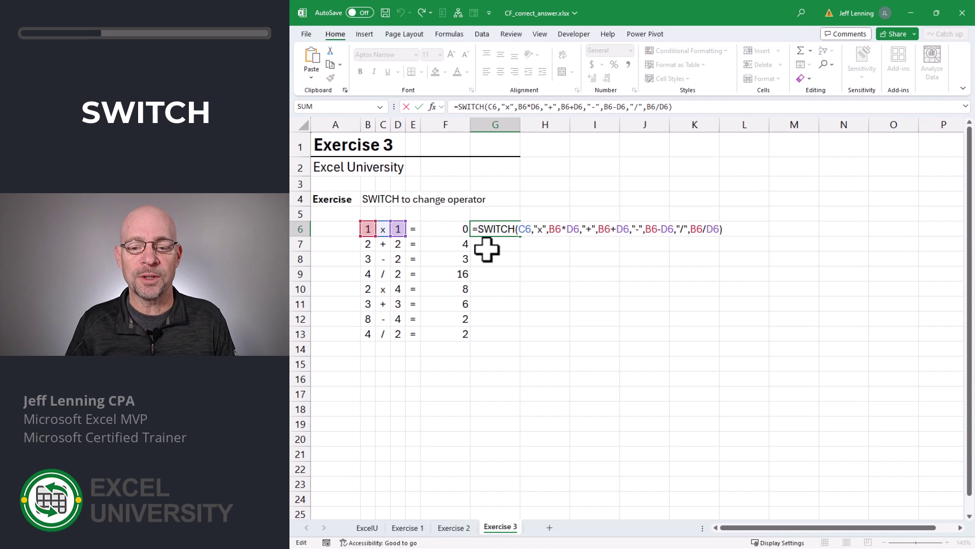
{"action": "key", "text": "Return"}
- Copy G6's SWITCH formula down to G13 and review its references
{"action": "left_click", "coordinate": [502, 230]}
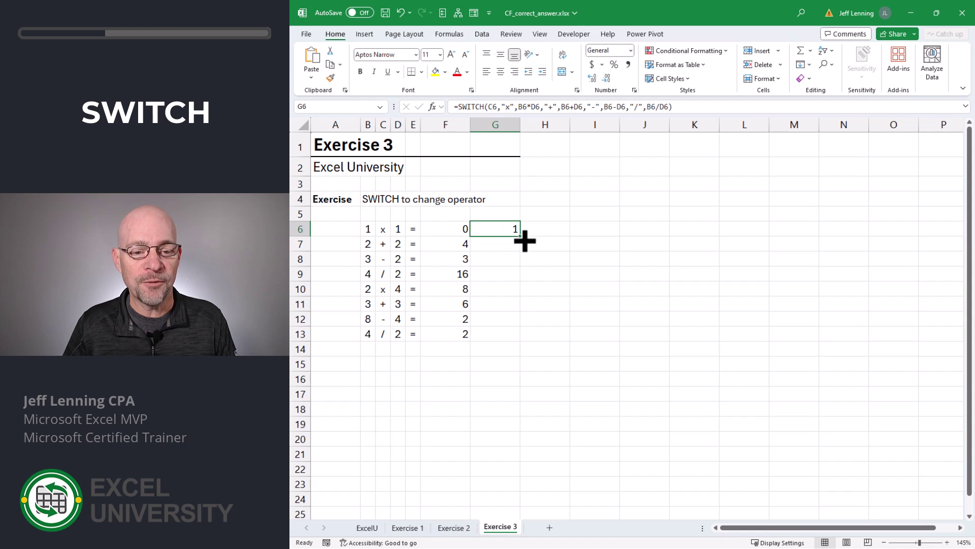
{"action": "left_click_drag", "start_coordinate": [522, 262], "coordinate": [519, 338]}
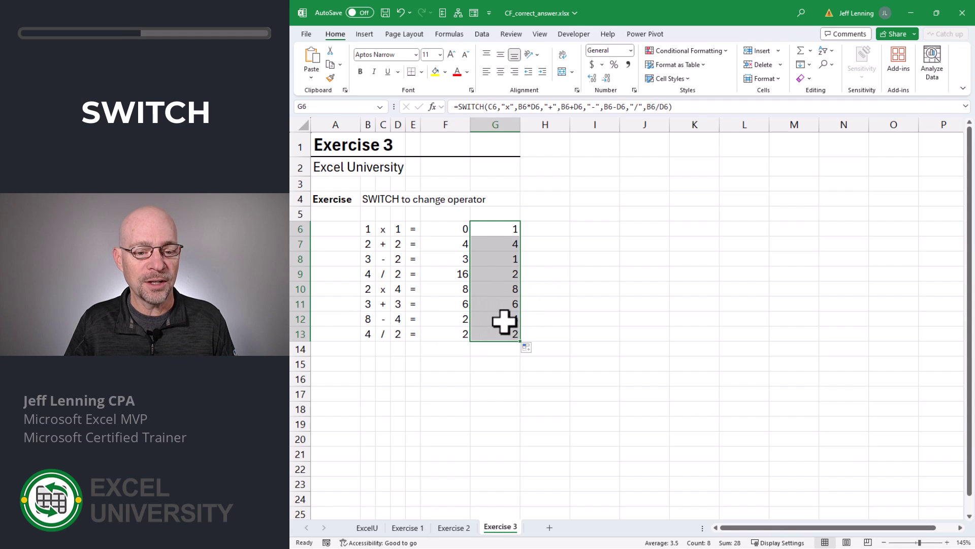
{"action": "double_click", "coordinate": [503, 227]}
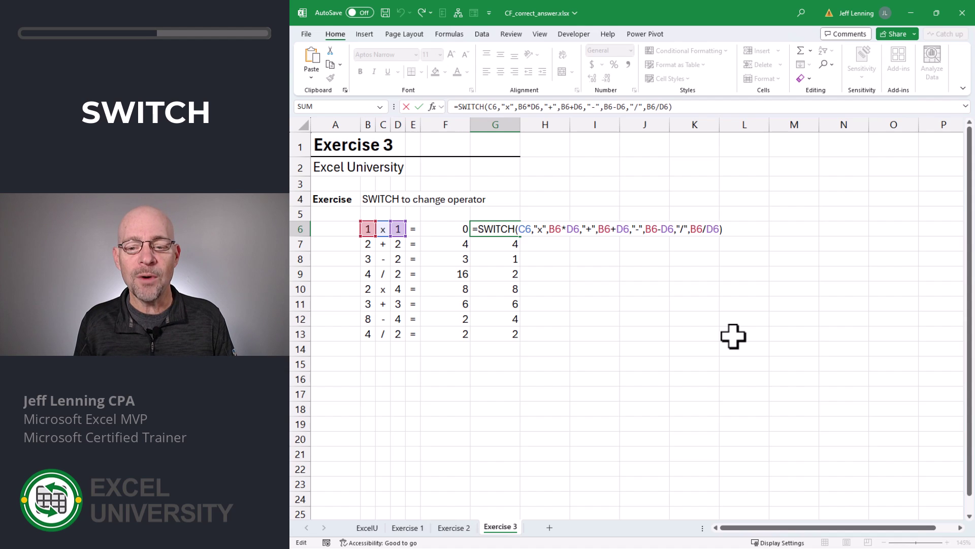
- Extend G6's SWITCH formula to compare with F6 (=F6) and fill it down to G13
{"action": "type", "text": "="}
{"action": "key", "text": "Left"}
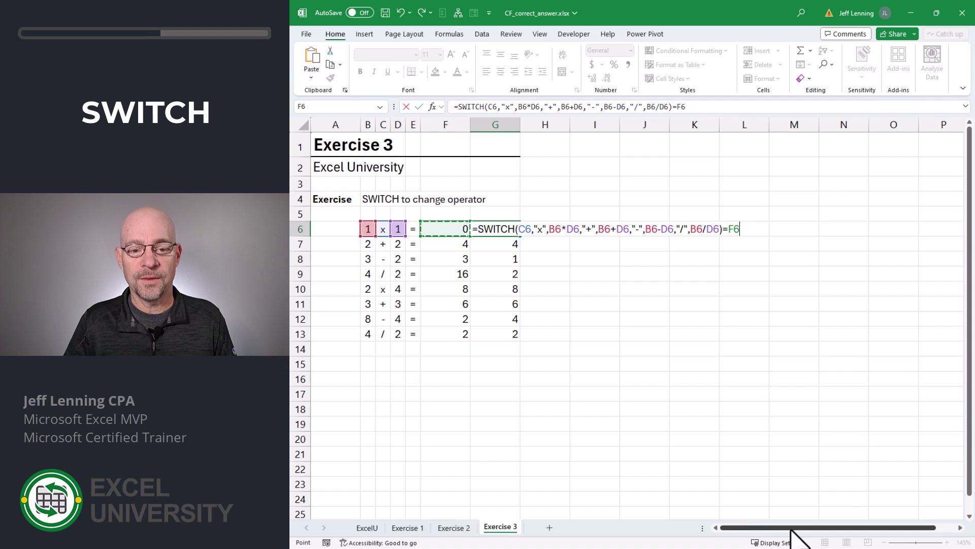
{"action": "key", "text": "ctrl+Return"}
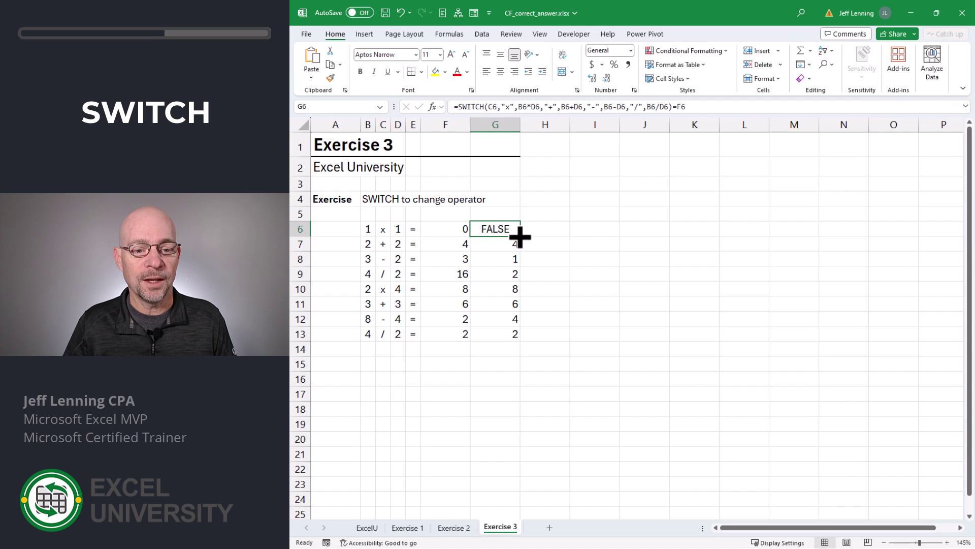
{"action": "left_click_drag", "start_coordinate": [520, 237], "coordinate": [522, 344]}
{"action": "key", "text": "F2"}
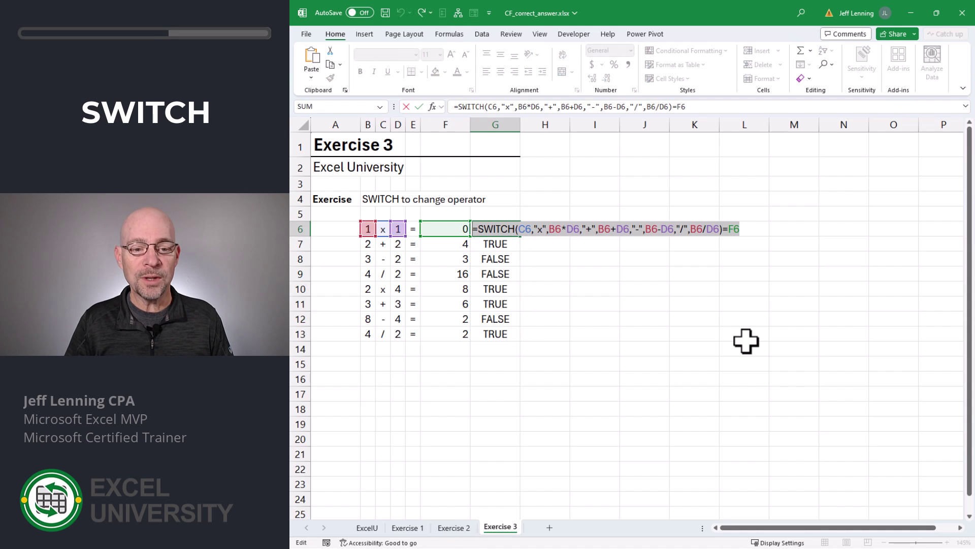
{"action": "key", "text": "Escape"}
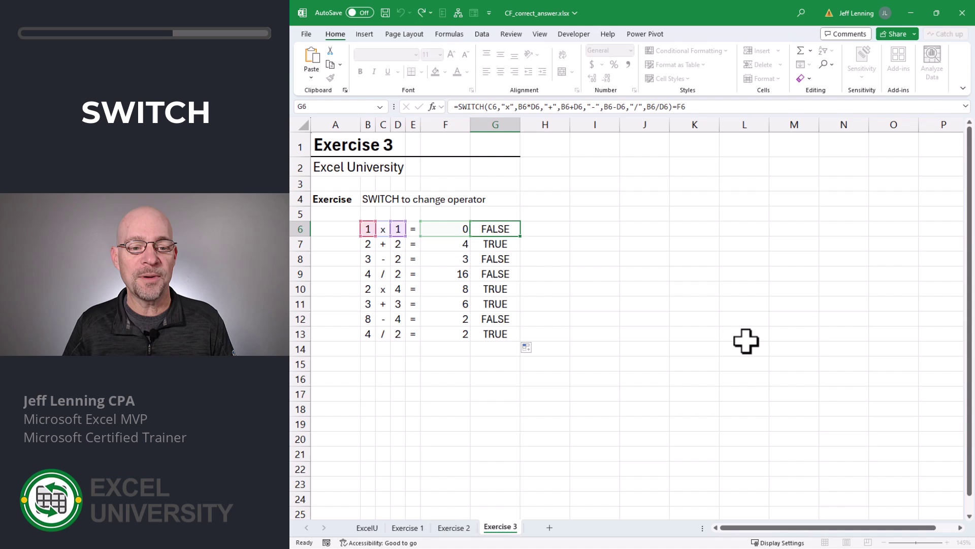
- Create a formula-based conditional formatting rule on F6:F13 using the pasted SWITCH formula
{"action": "left_click_drag", "start_coordinate": [438, 230], "coordinate": [447, 333]}
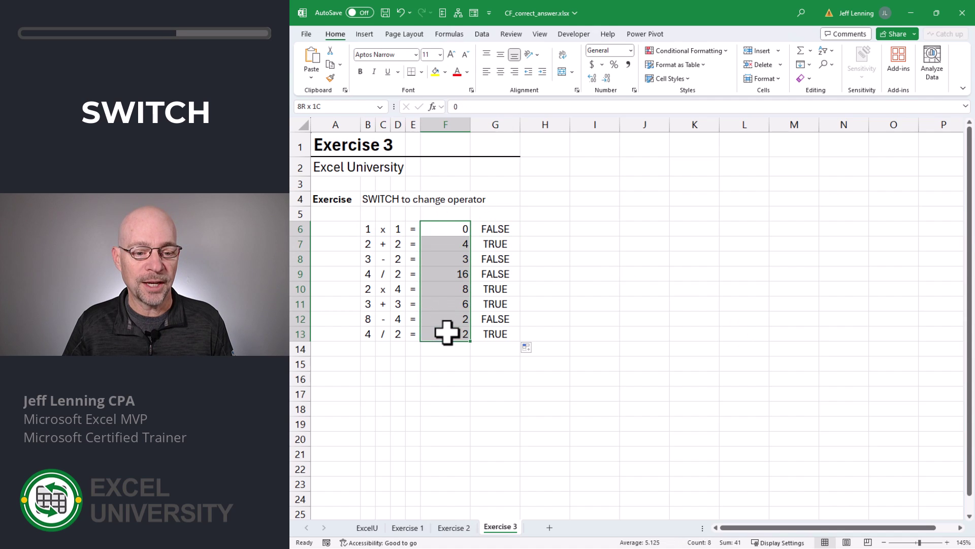
{"action": "left_click", "coordinate": [675, 51]}
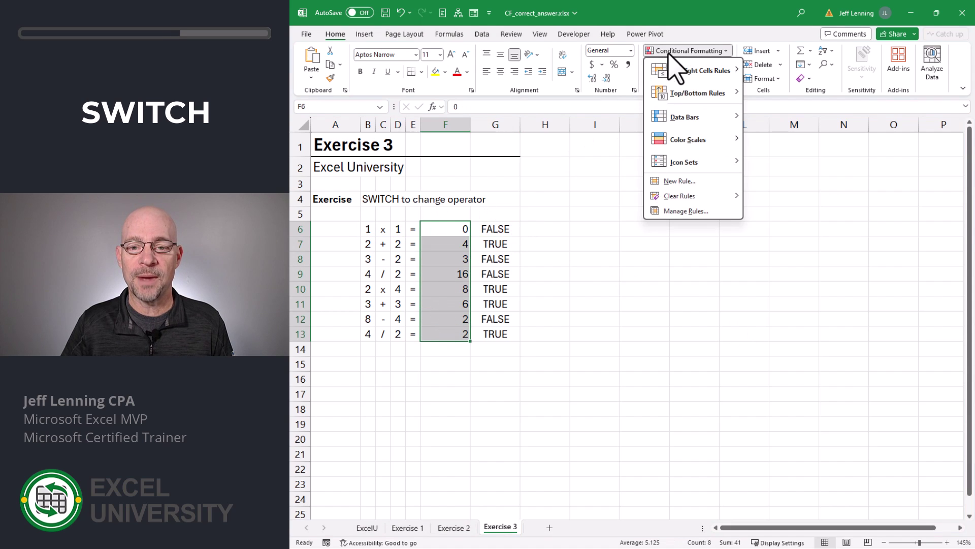
{"action": "left_click", "coordinate": [696, 181]}
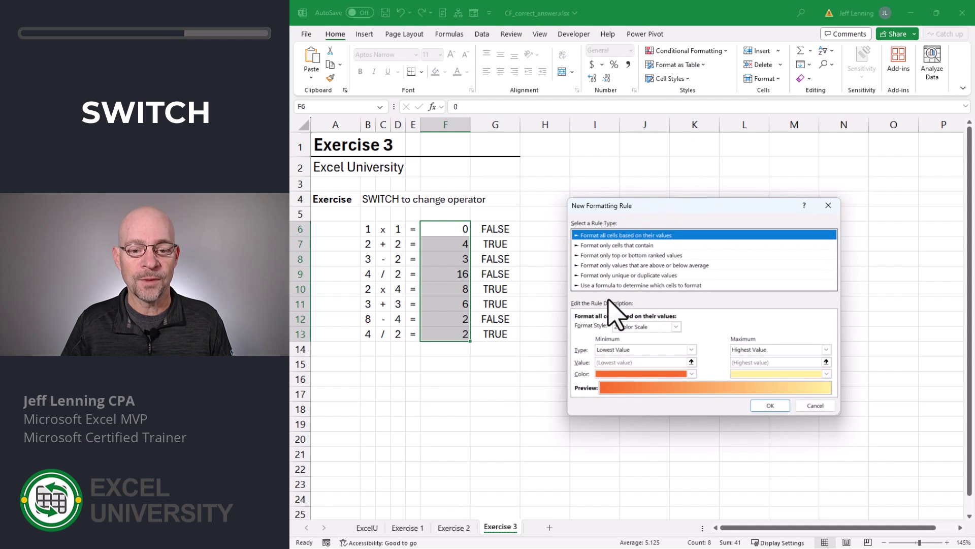
{"action": "left_click", "coordinate": [616, 285]}
{"action": "left_click", "coordinate": [615, 328]}
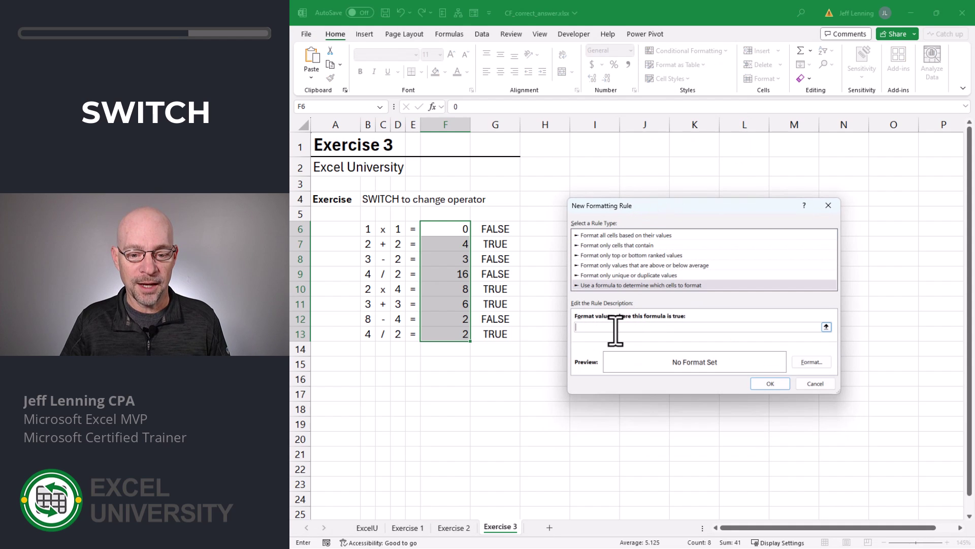
{"action": "key", "text": "ctrl+v"}
- Give the rule a light green fill and dark green font, and save it
{"action": "left_click", "coordinate": [812, 362]}
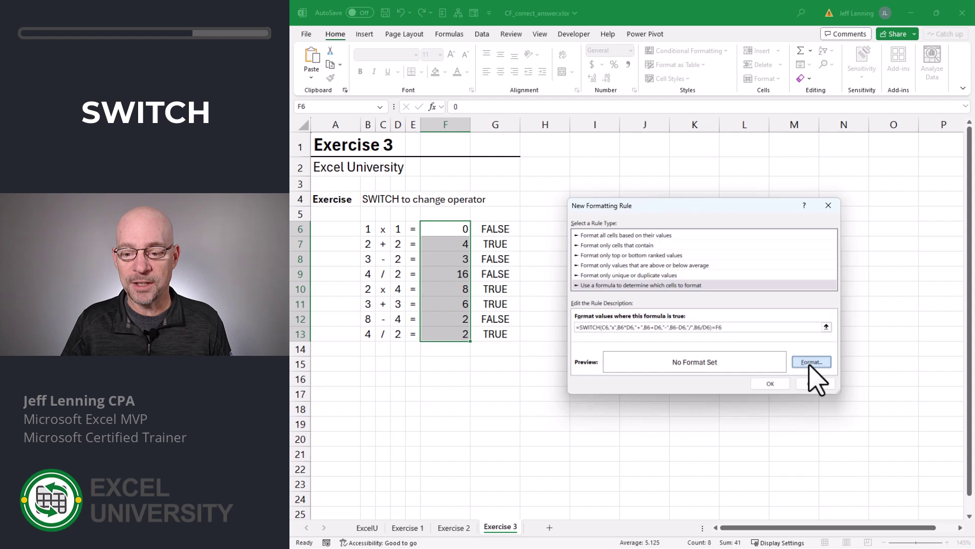
{"action": "left_click", "coordinate": [682, 167]}
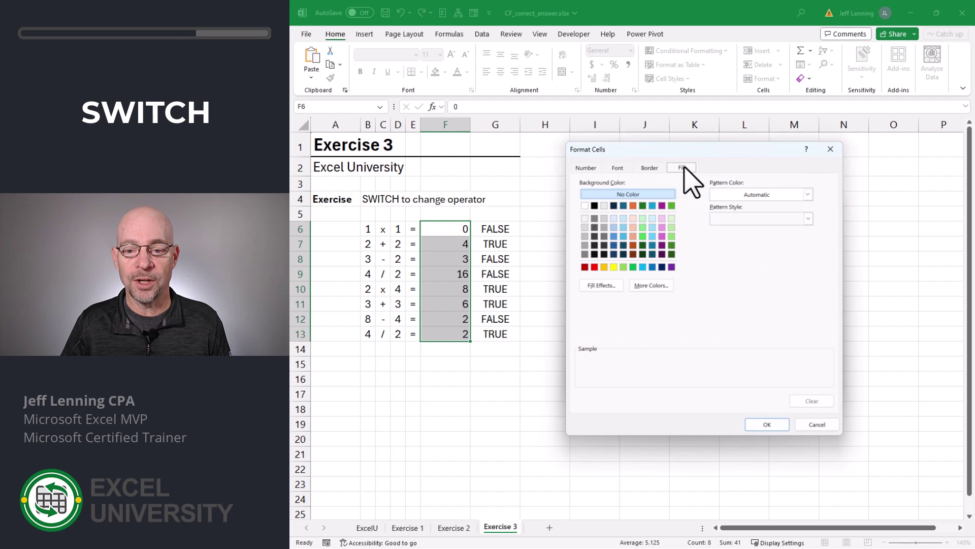
{"action": "left_click", "coordinate": [643, 219]}
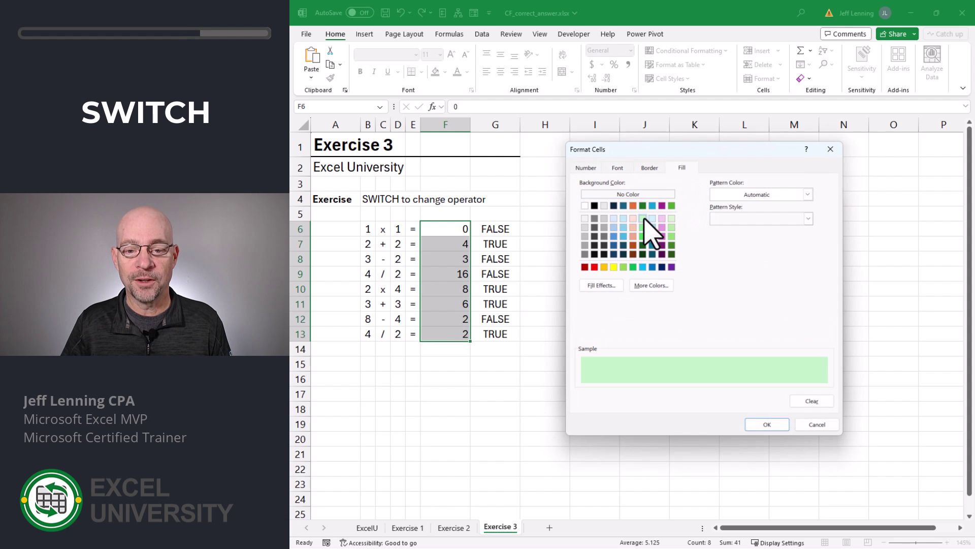
{"action": "left_click", "coordinate": [617, 168]}
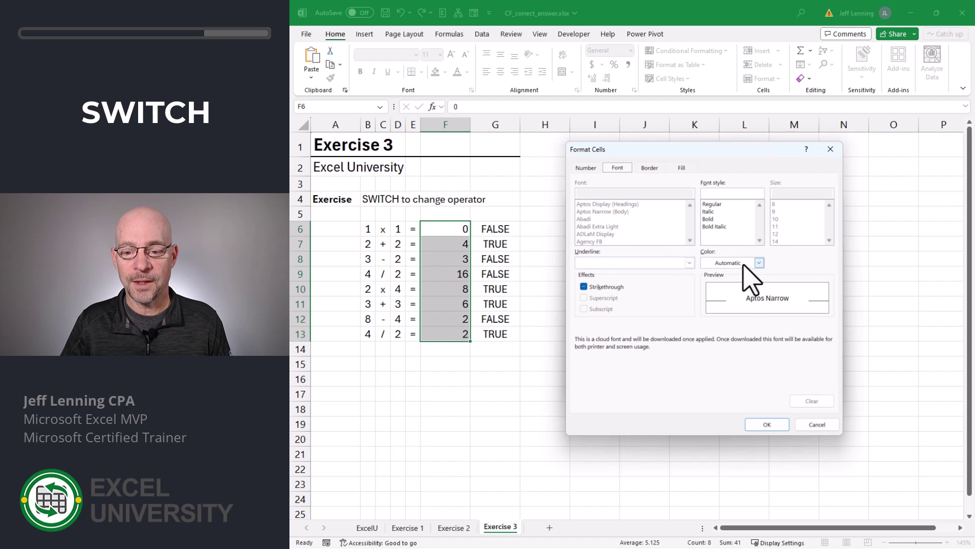
{"action": "left_click", "coordinate": [759, 263]}
{"action": "left_click", "coordinate": [761, 345]}
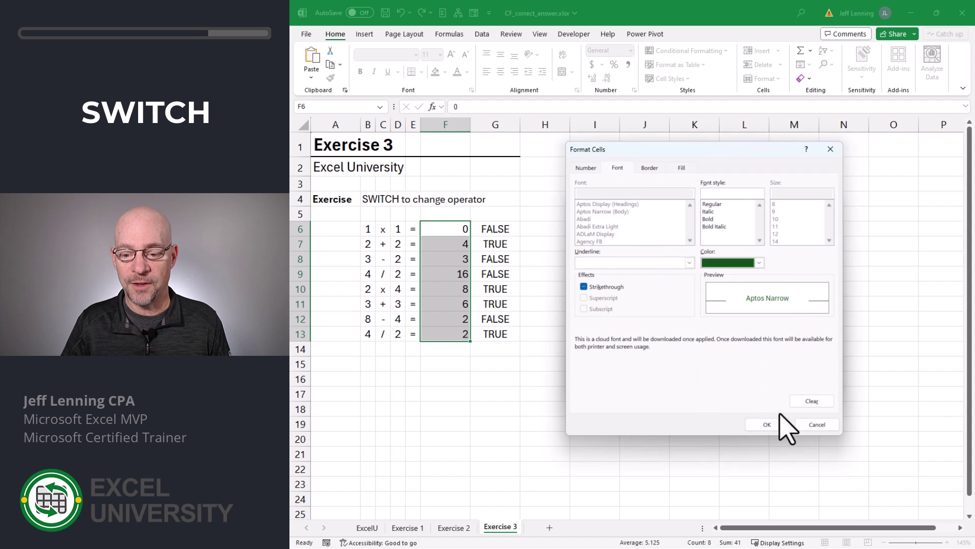
{"action": "left_click", "coordinate": [777, 424]}
{"action": "left_click", "coordinate": [771, 383]}
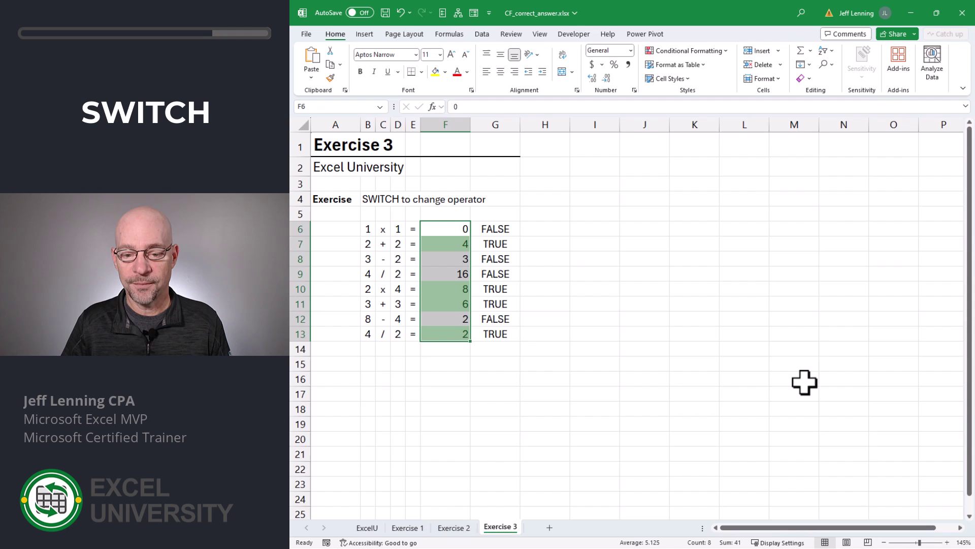
- Clear the TRUE/FALSE check results from G6:G13
{"action": "left_click_drag", "start_coordinate": [495, 229], "coordinate": [514, 348]}
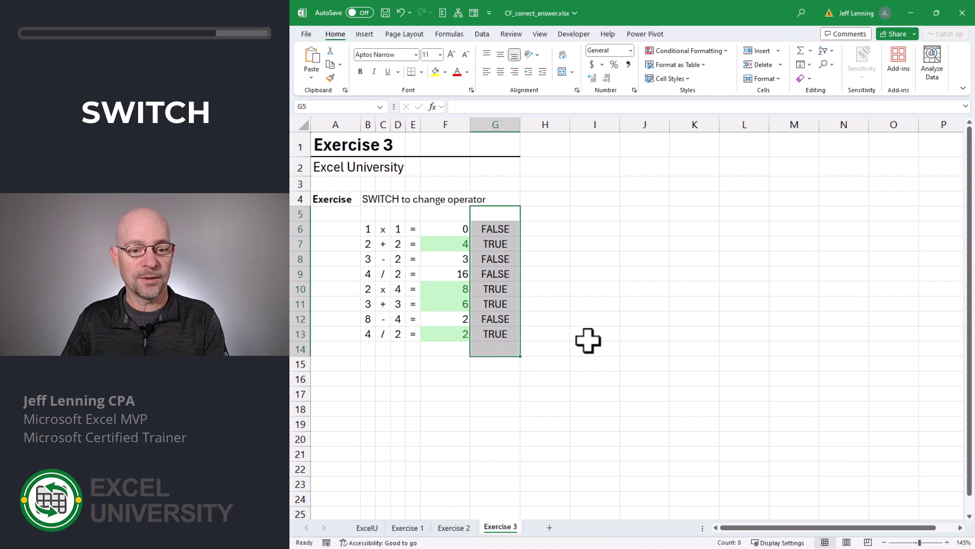
{"action": "key", "text": "Delete"}
{"action": "key", "text": "Left"}
{"action": "key", "text": "Left"}
{"action": "key", "text": "Left"}
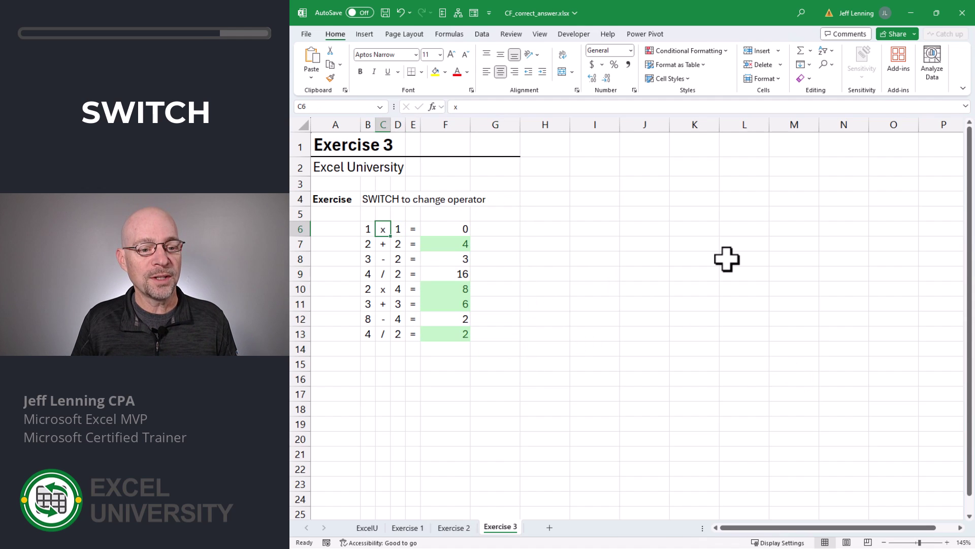
{"action": "key", "text": "Right"}
- Test answers 1, 2, 3 and 4 in F6 to see the green highlight change, leaving 4
{"action": "type", "text": "1"}
{"action": "key", "text": "Return"}
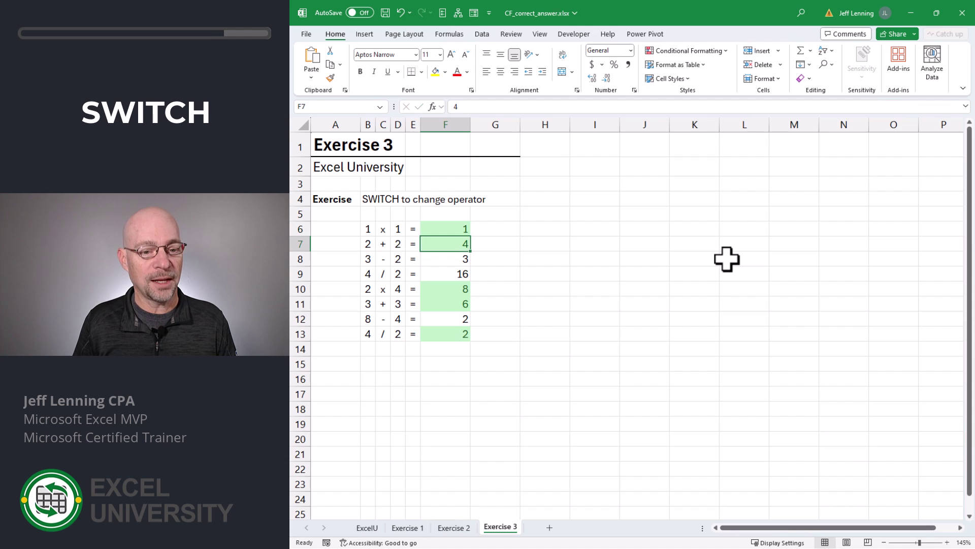
{"action": "key", "text": "Up"}
{"action": "type", "text": "2"}
{"action": "key", "text": "Return"}
{"action": "key", "text": "Up"}
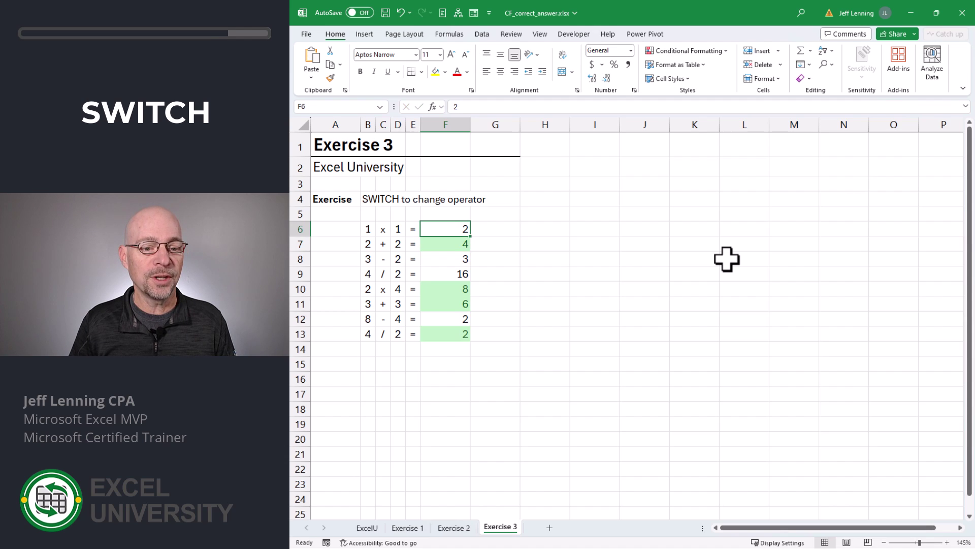
{"action": "type", "text": "3"}
{"action": "key", "text": "Return"}
{"action": "key", "text": "Up"}
{"action": "type", "text": "4"}
{"action": "key", "text": "Return"}
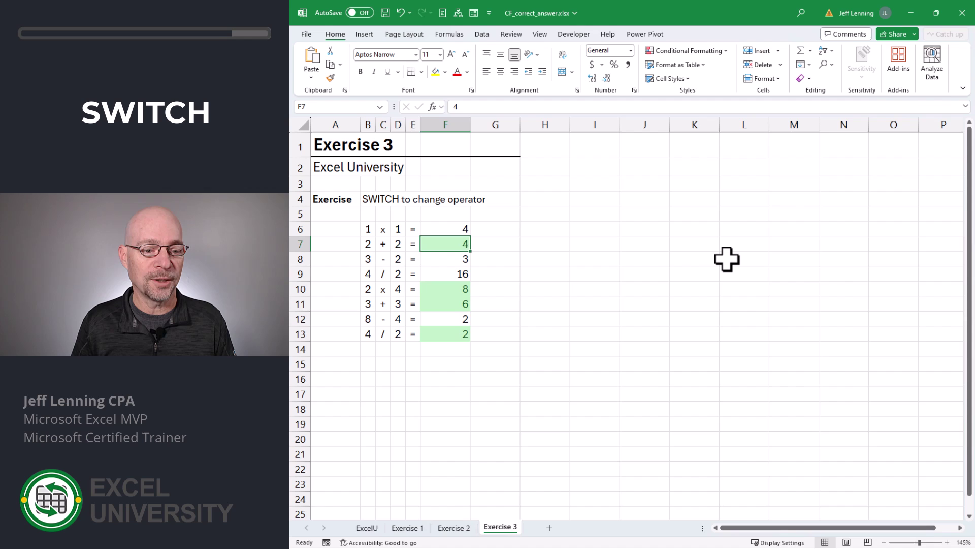
- Enter test answers 2, 1, 2 and 7 in F7 through F10
{"action": "key", "text": "Left"}
{"action": "key", "text": "Left"}
{"action": "key", "text": "Left"}
{"action": "key", "text": "Right"}
{"action": "key", "text": "Right"}
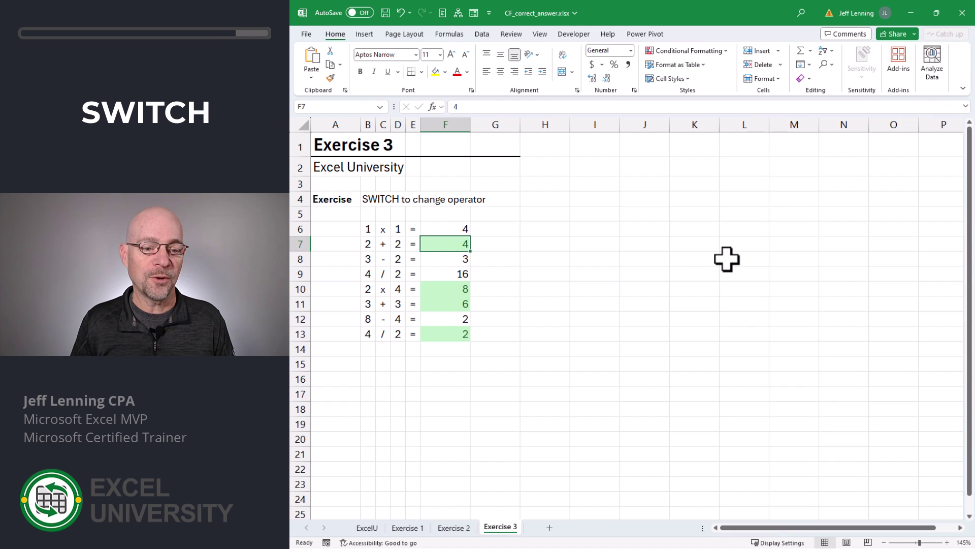
{"action": "key", "text": "Return"}
{"action": "key", "text": "Down"}
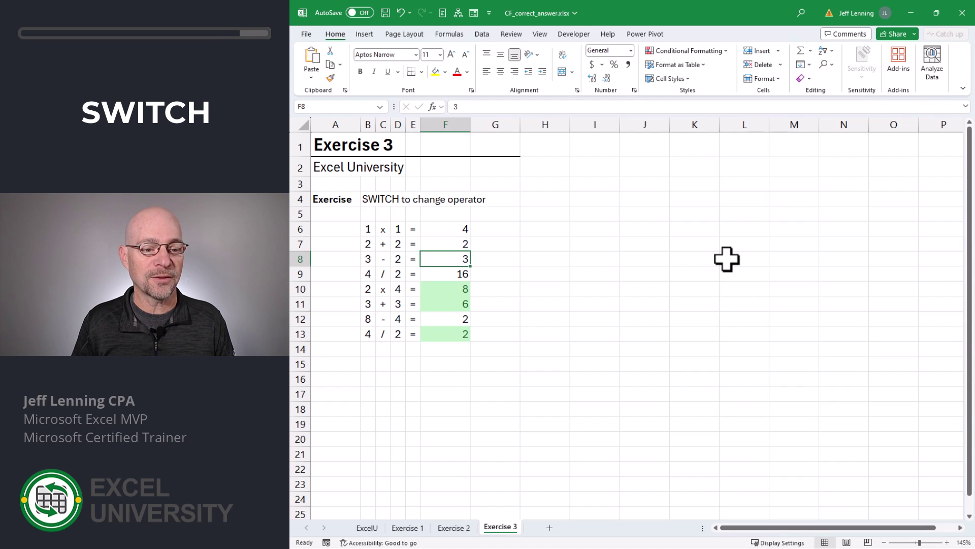
{"action": "type", "text": "1"}
{"action": "key", "text": "Return"}
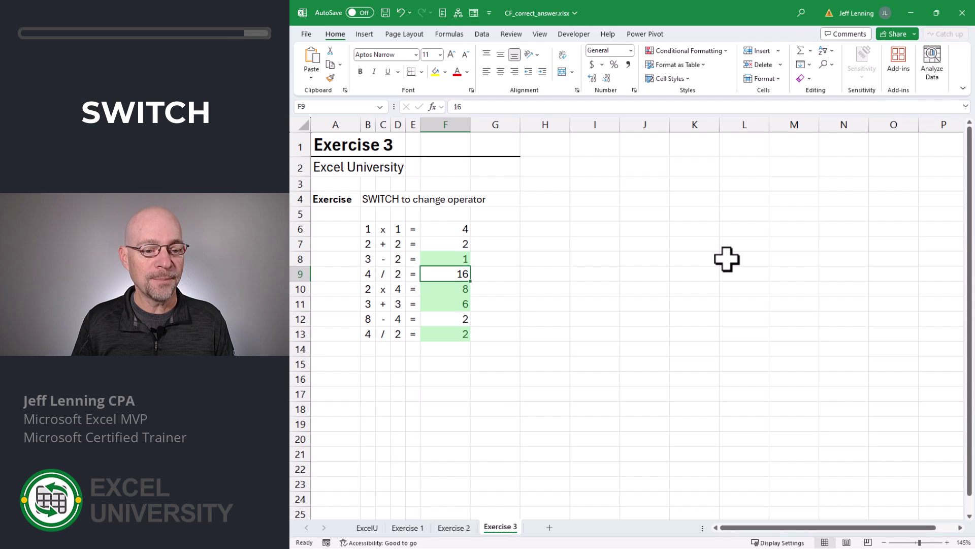
{"action": "type", "text": "2"}
{"action": "key", "text": "Return"}
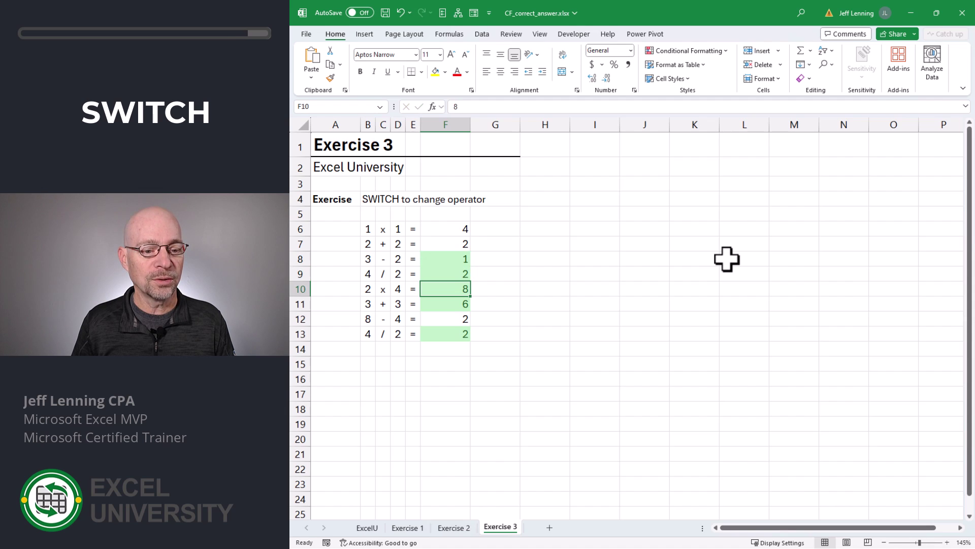
{"action": "type", "text": "7"}
{"action": "key", "text": "Return"}
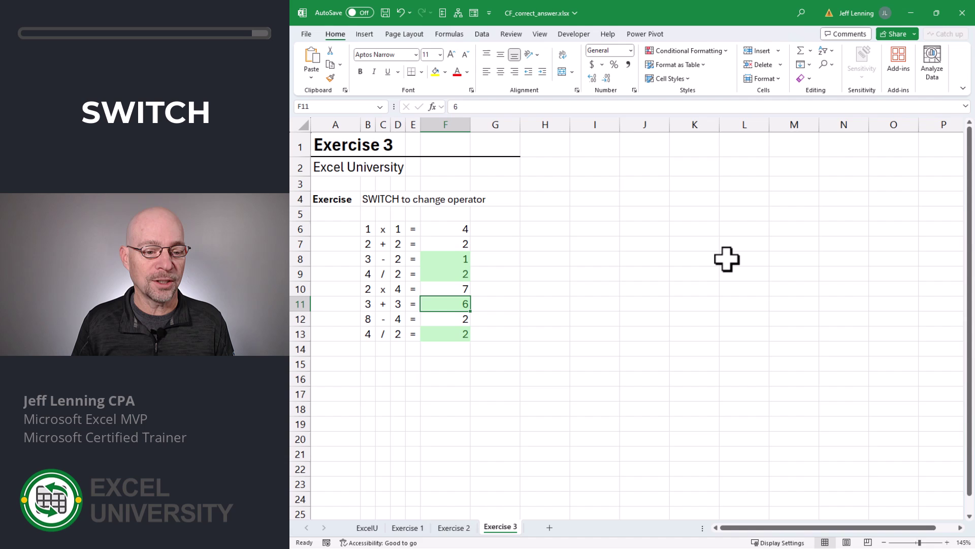
{"action": "key", "text": "Down"}
{"action": "key", "text": "Down"}
{"action": "key", "text": "Up"}
{"action": "key", "text": "Up"}
{"action": "key", "text": "Up"}
{"action": "key", "text": "Up"}
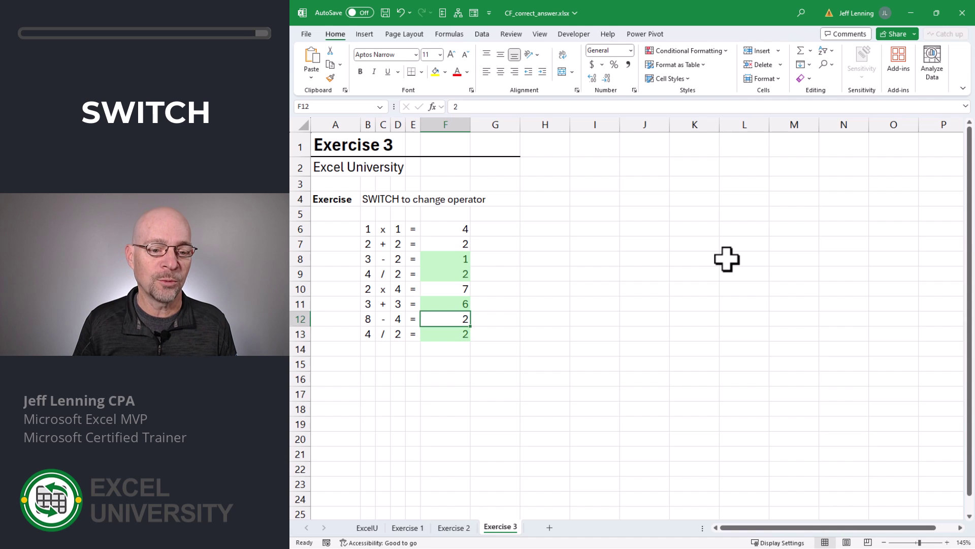